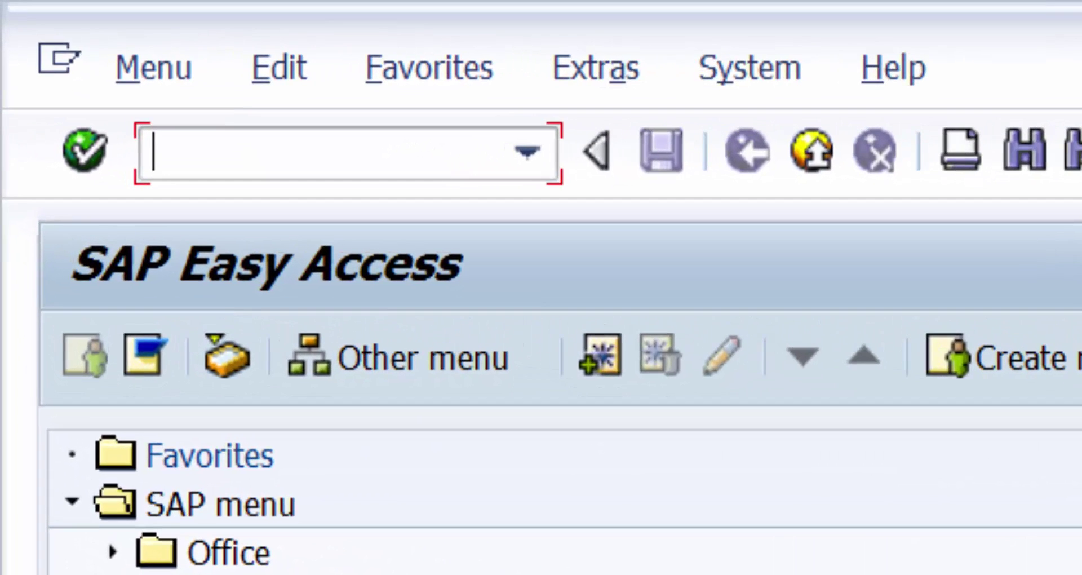
Start OX09 storage location maintenance, clear the Plant work area and bring up the plant search.
{"action": "type", "text": "ox09"}
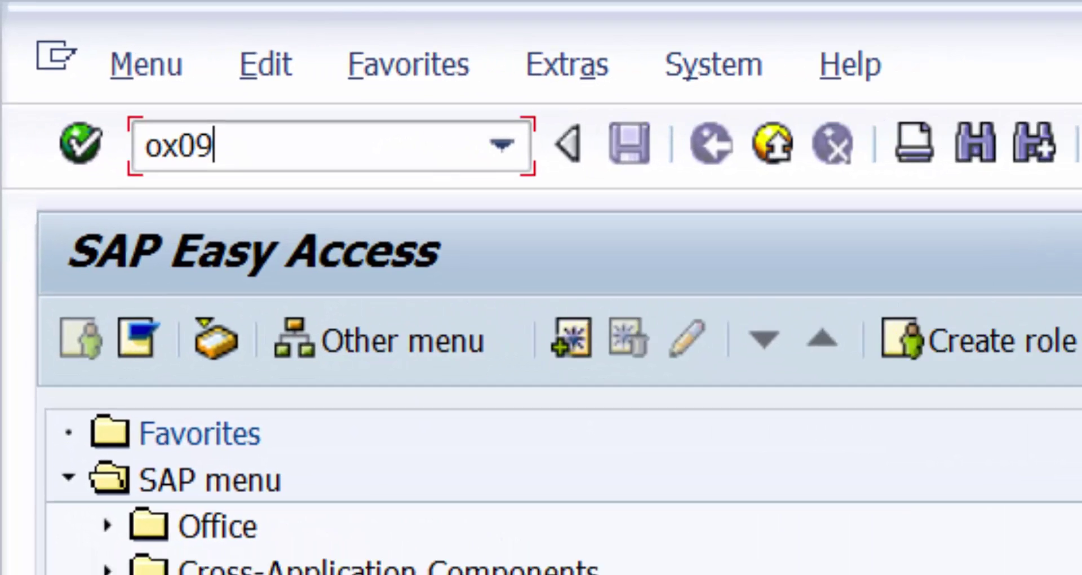
{"action": "key", "text": "Return"}
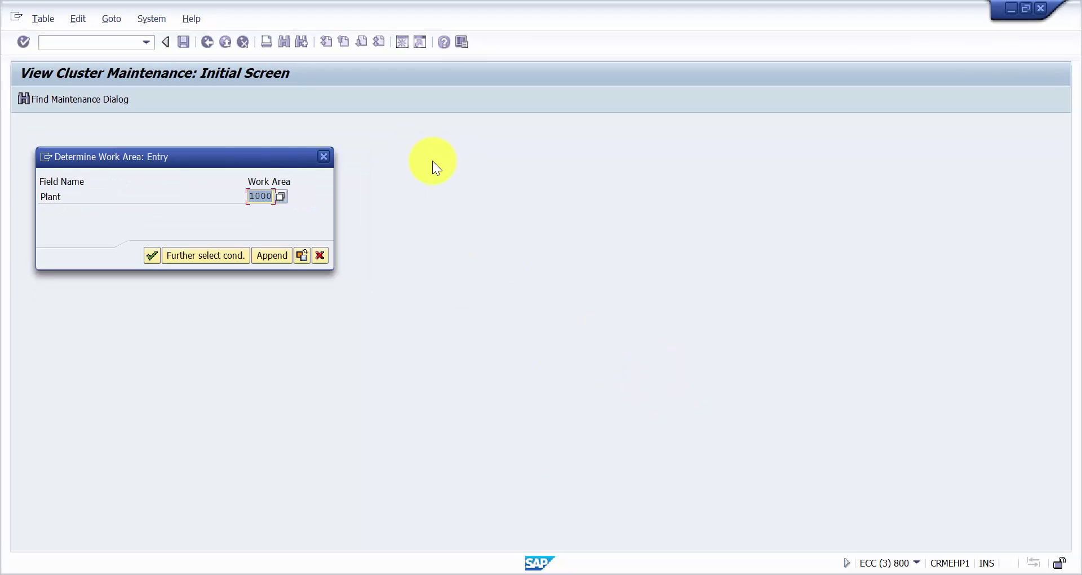
{"action": "key", "text": "BackSpace"}
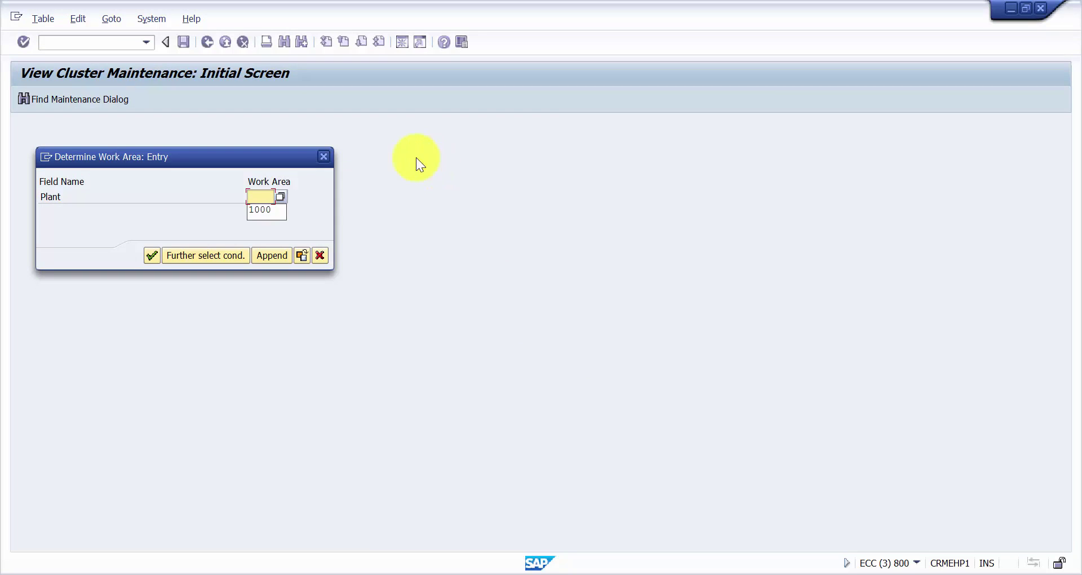
{"action": "left_click", "coordinate": [283, 194]}
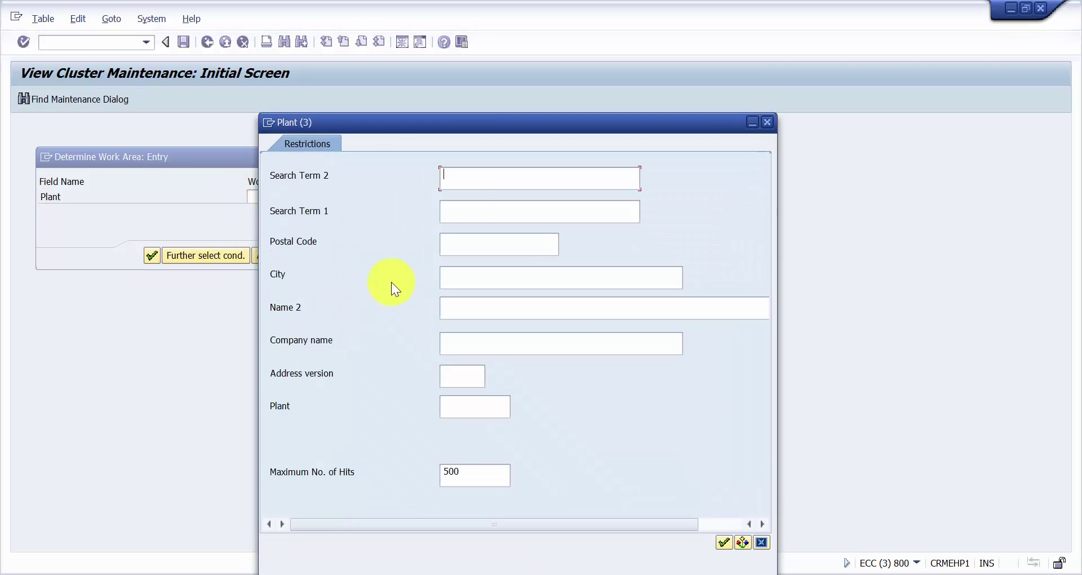
List all plants, browse the results including plant 3000, and close the list without choosing one.
{"action": "left_click", "coordinate": [723, 542]}
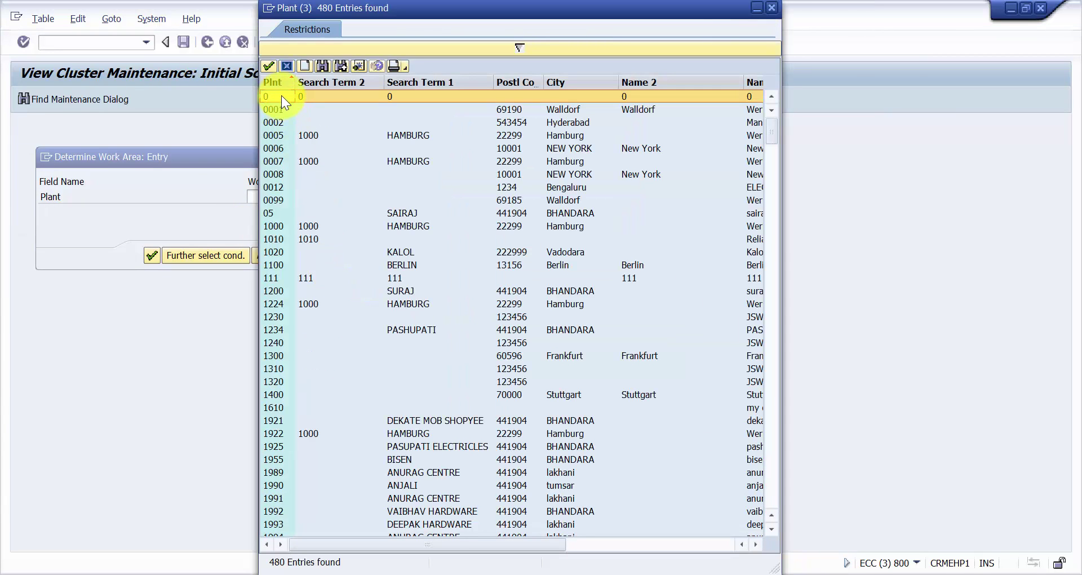
{"action": "scroll", "coordinate": [278, 293], "scroll_direction": "down", "scroll_amount": 20}
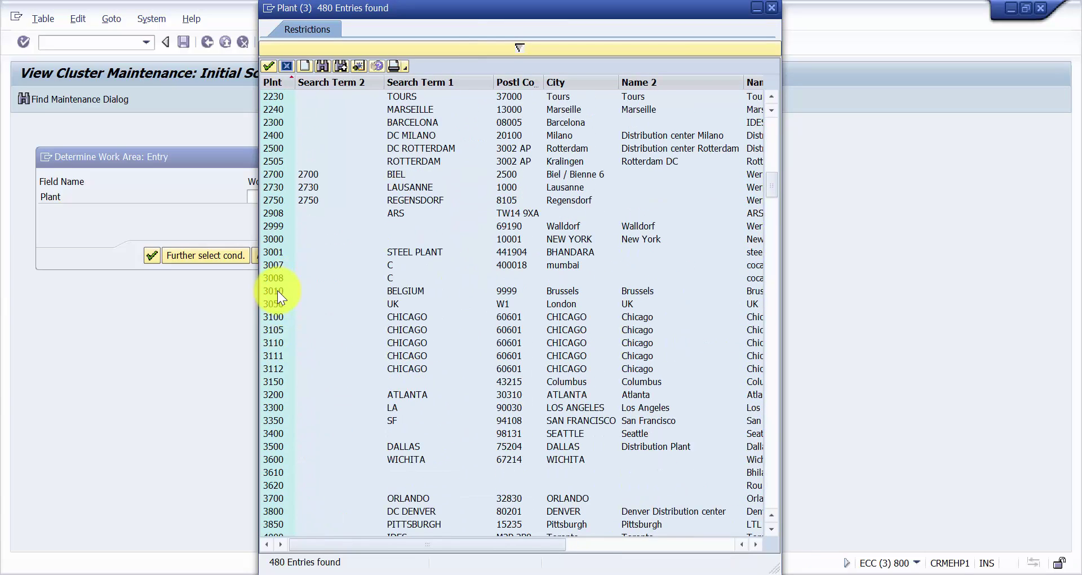
{"action": "left_click", "coordinate": [278, 243]}
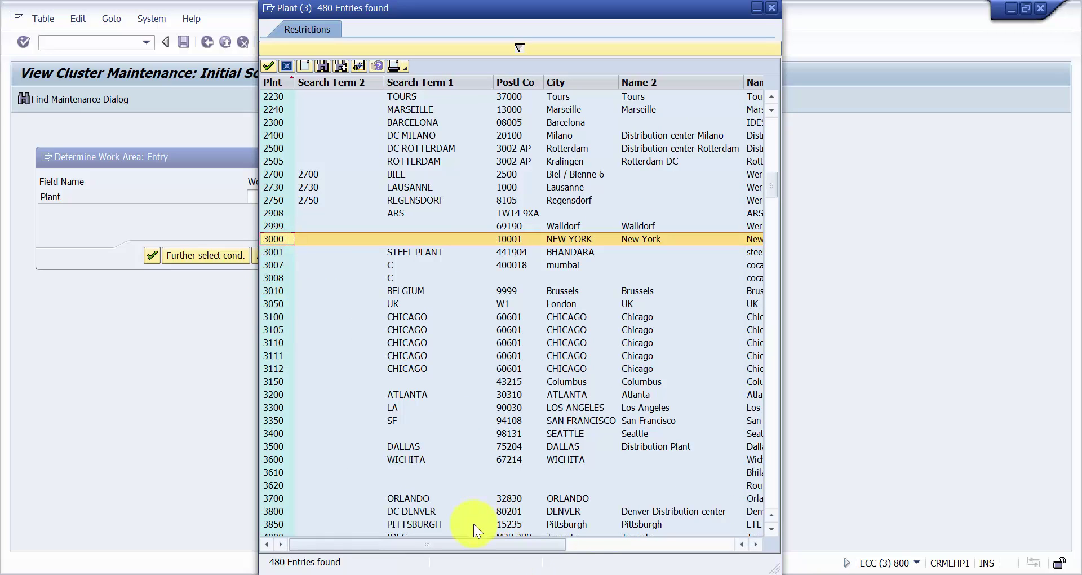
{"action": "left_click_drag", "start_coordinate": [485, 543], "coordinate": [671, 547]}
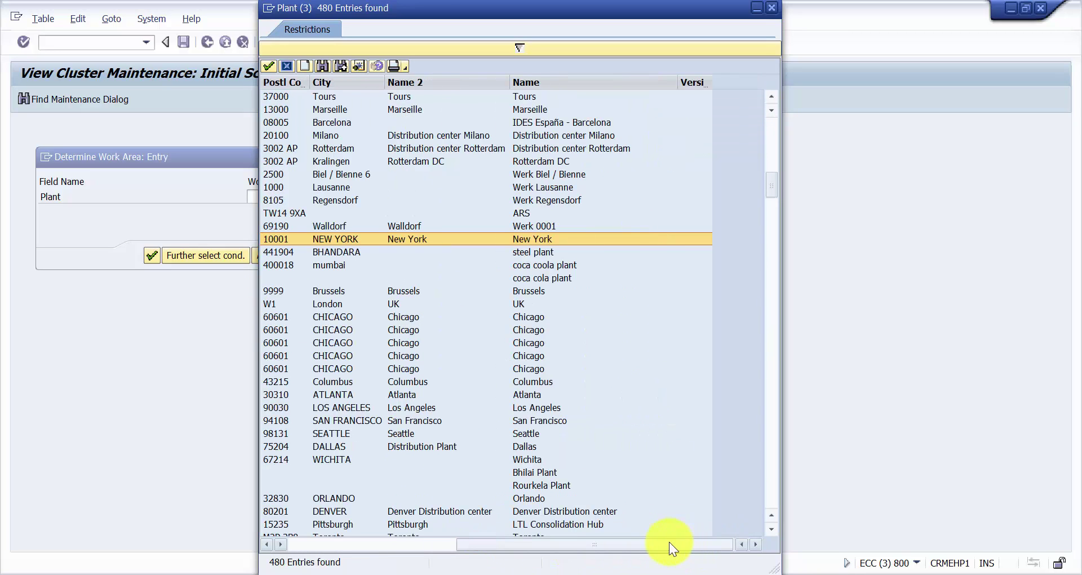
{"action": "left_click", "coordinate": [429, 542]}
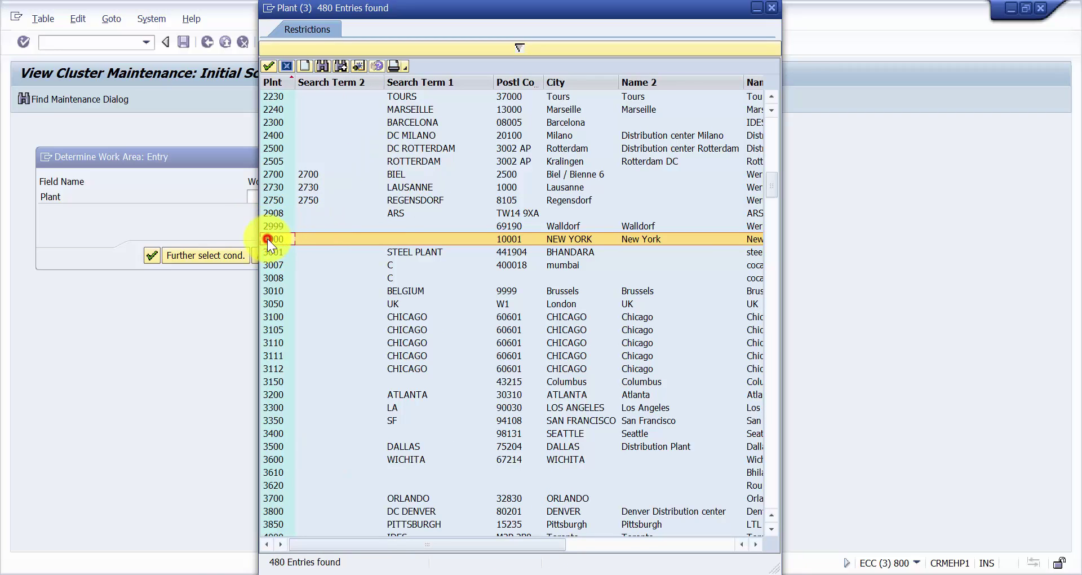
{"action": "left_click", "coordinate": [773, 9]}
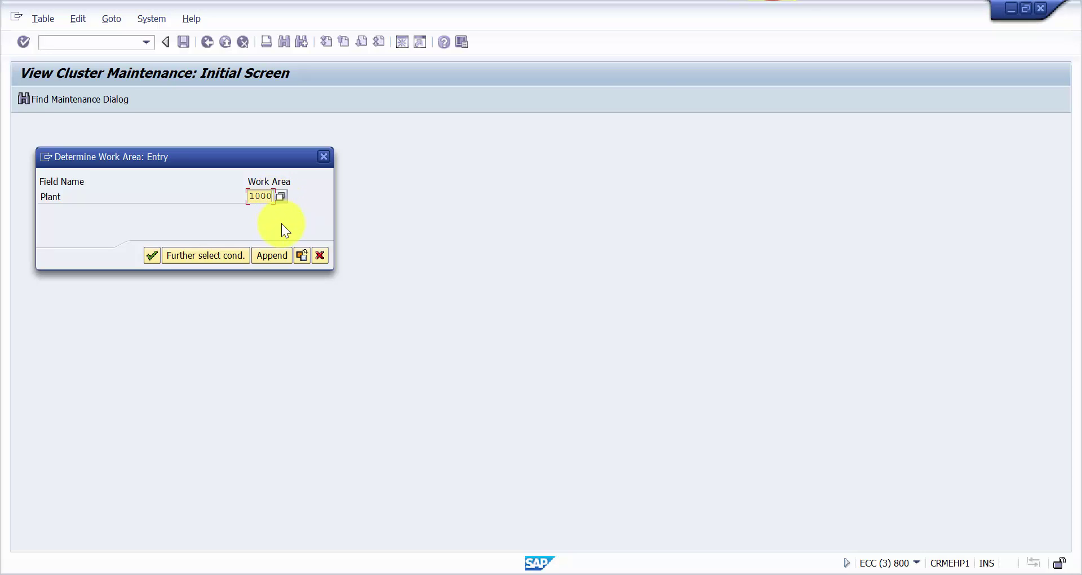
Continue to plant 1000's storage locations and select row 0001 as the template.
{"action": "left_click", "coordinate": [149, 249]}
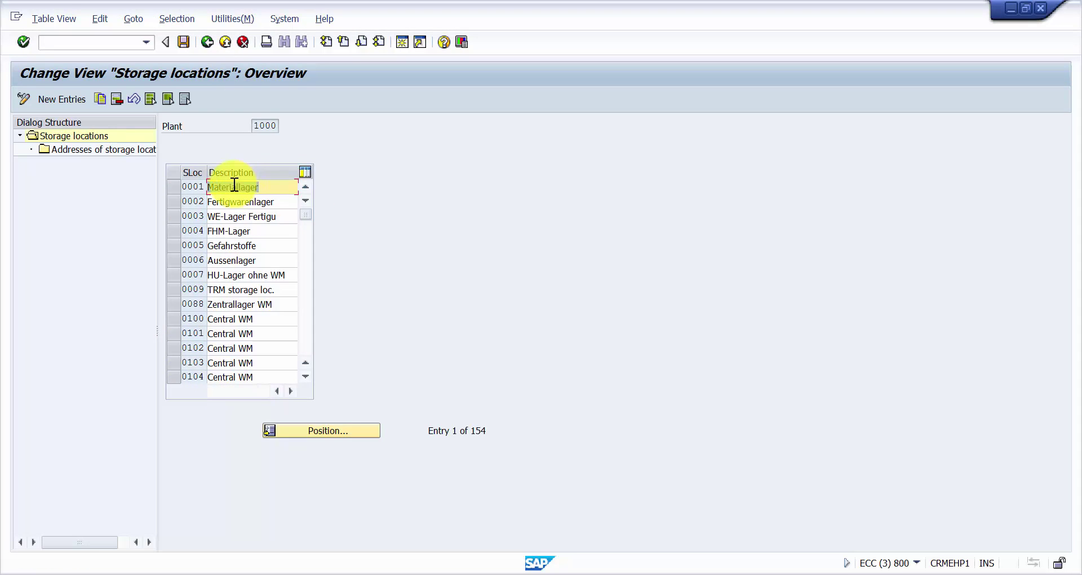
{"action": "scroll", "coordinate": [223, 300], "scroll_direction": "down", "scroll_amount": 4}
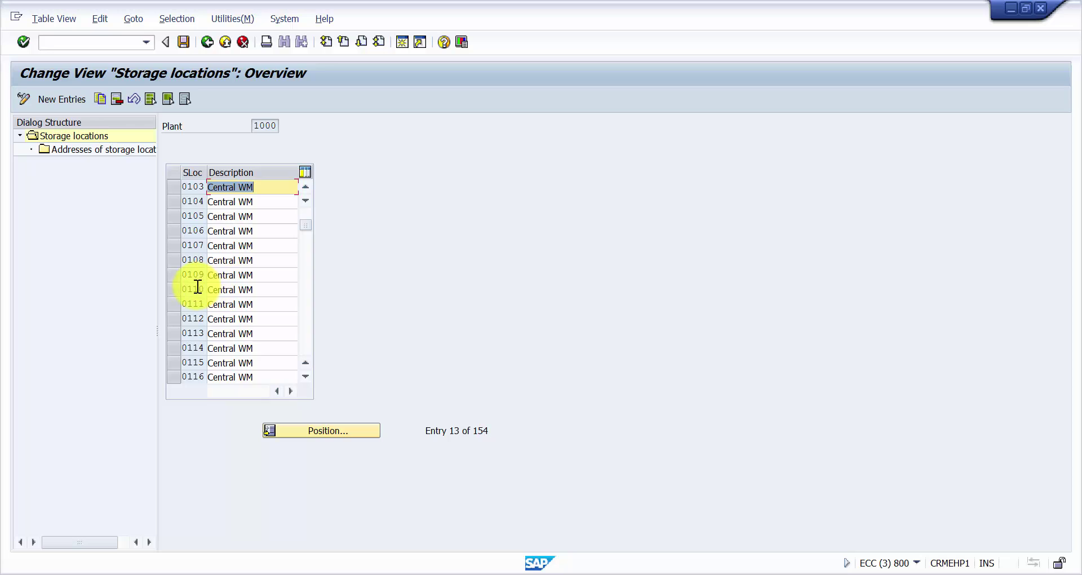
{"action": "scroll", "coordinate": [245, 228], "scroll_direction": "up", "scroll_amount": 4}
{"action": "left_click", "coordinate": [176, 186]}
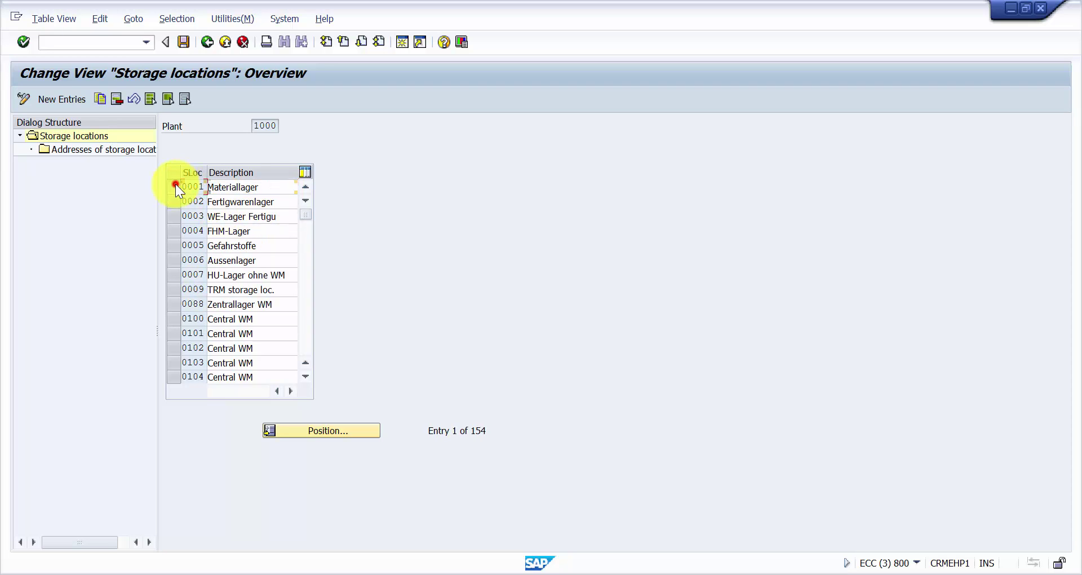
Copy storage location 0001 as new storage location TIP1 with description 'TIP Sloc'.
{"action": "left_click", "coordinate": [102, 99]}
{"action": "type", "text": "TIP1"}
{"action": "key", "text": "Tab"}
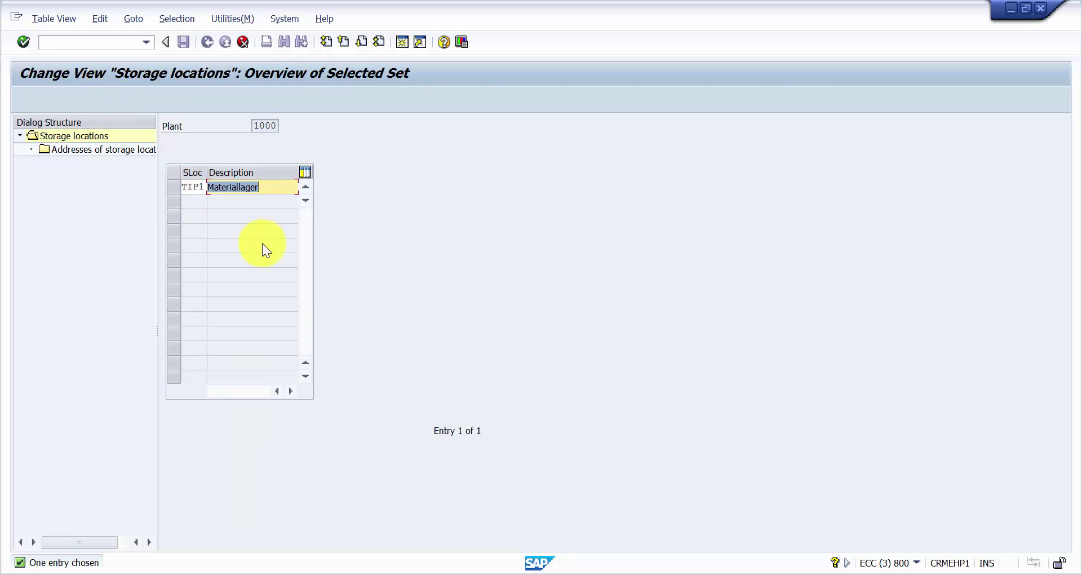
{"action": "type", "text": "TIP SLOC - Centr"}
{"action": "key", "text": "BackSpace"}
{"action": "key", "text": "BackSpace"}
{"action": "key", "text": "BackSpace"}
{"action": "key", "text": "BackSpace"}
{"action": "key", "text": "BackSpace"}
{"action": "key", "text": "BackSpace"}
{"action": "key", "text": "BackSpace"}
{"action": "key", "text": "BackSpace"}
{"action": "key", "text": "BackSpace"}
{"action": "key", "text": "BackSpace"}
{"action": "key", "text": "BackSpace"}
{"action": "type", "text": "loc"}
{"action": "key", "text": "Return"}
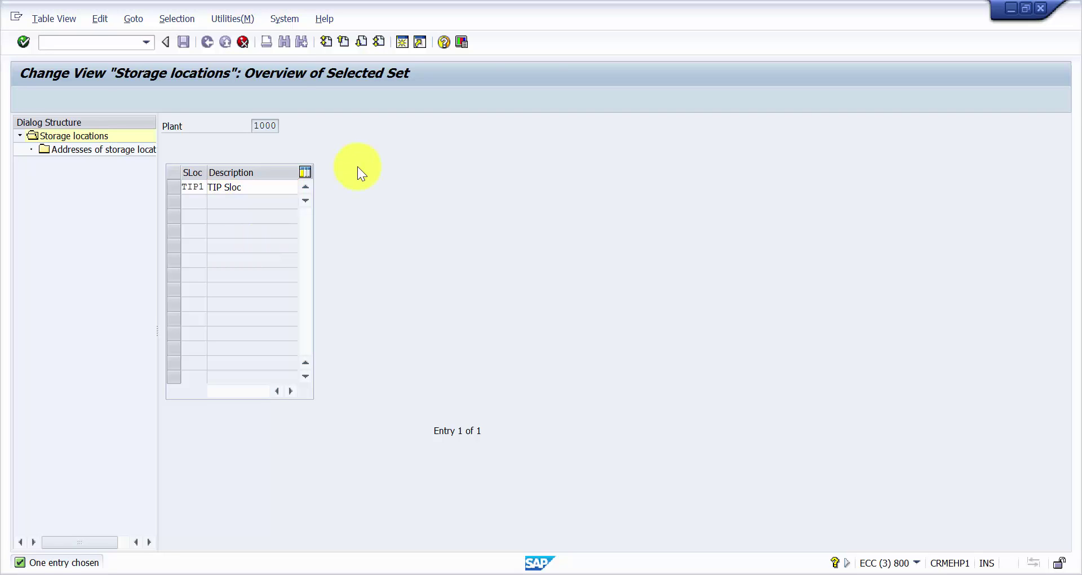
Save the TIP1 entry to the customizing request and return to SAP Easy Access.
{"action": "left_click", "coordinate": [264, 185]}
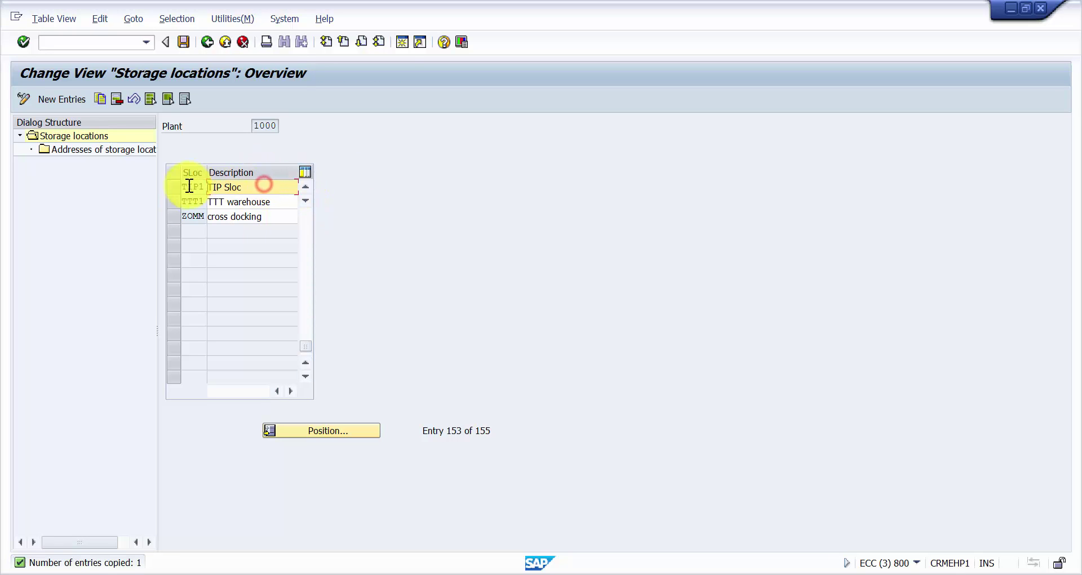
{"action": "left_click", "coordinate": [257, 188]}
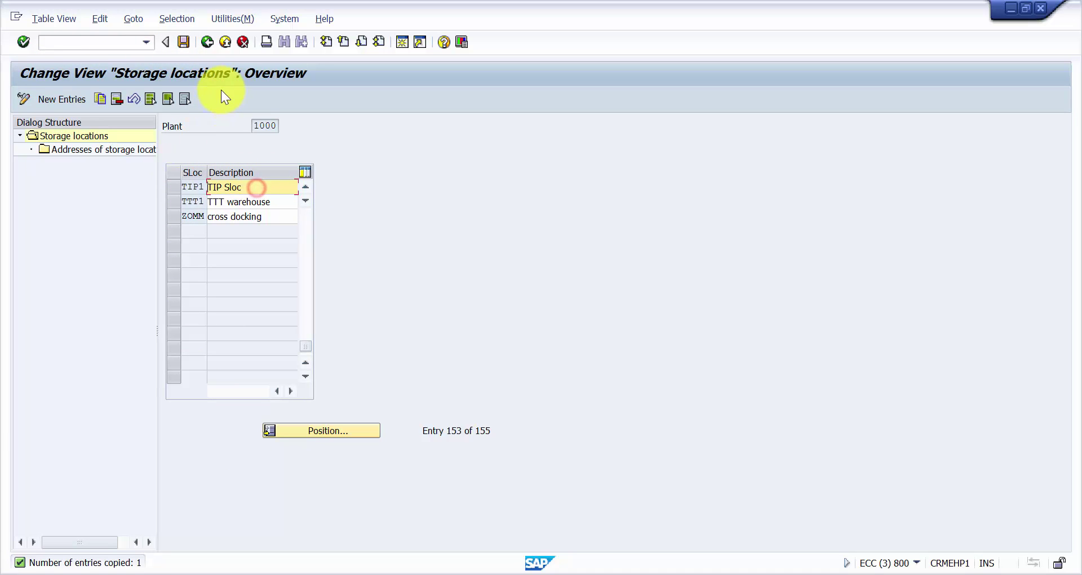
{"action": "left_click", "coordinate": [184, 41]}
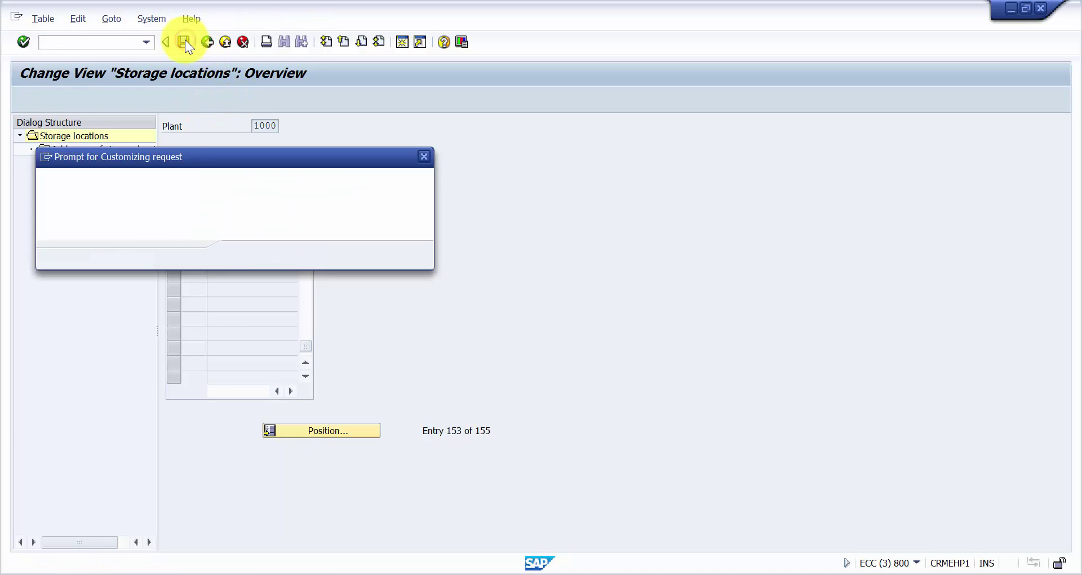
{"action": "left_click", "coordinate": [243, 259]}
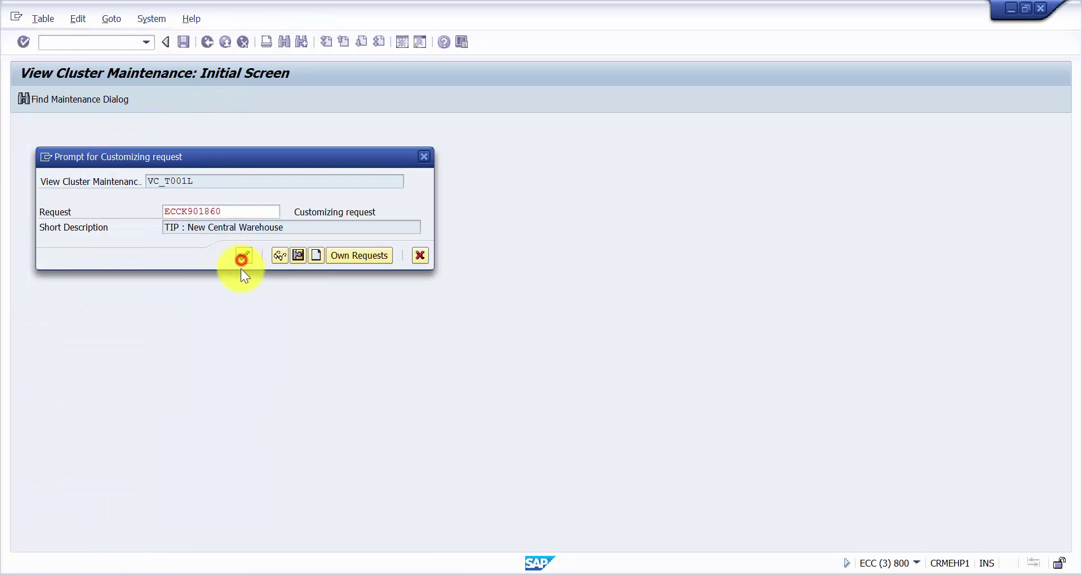
{"action": "left_click", "coordinate": [206, 41]}
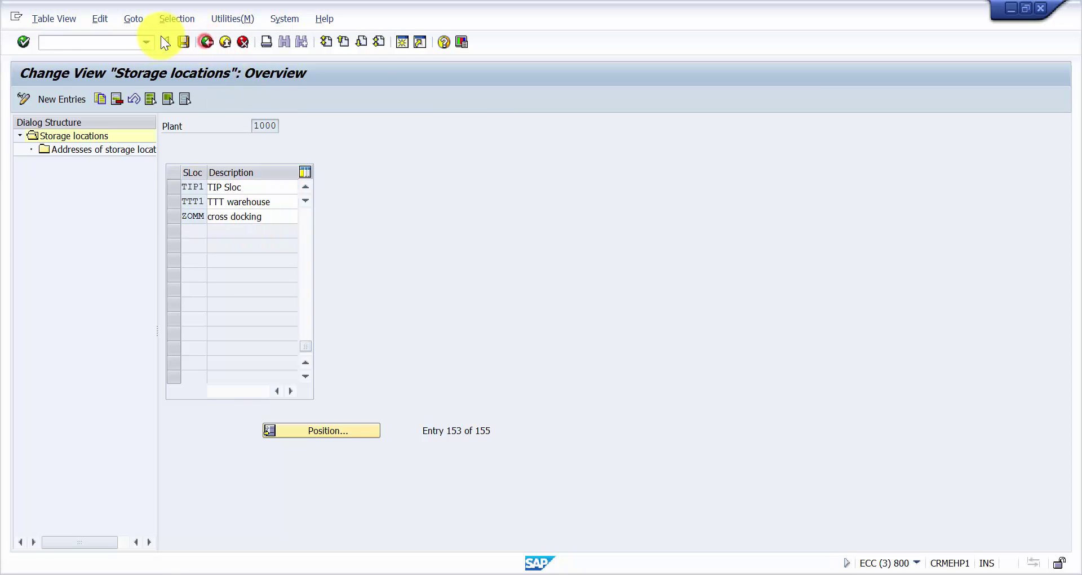
{"action": "left_click", "coordinate": [109, 41]}
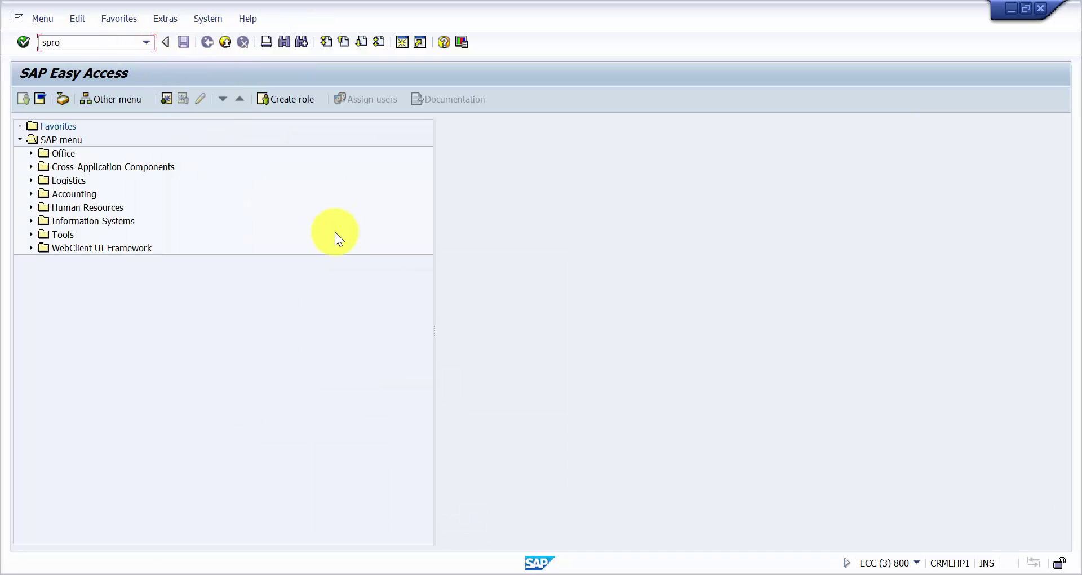
Via SPRO, run Enterprise Structure > Assignment > Logistics Execution > Assign warehouse number to plant/storage location.
{"action": "type", "text": "spro"}
{"action": "key", "text": "Return"}
{"action": "left_click", "coordinate": [77, 97]}
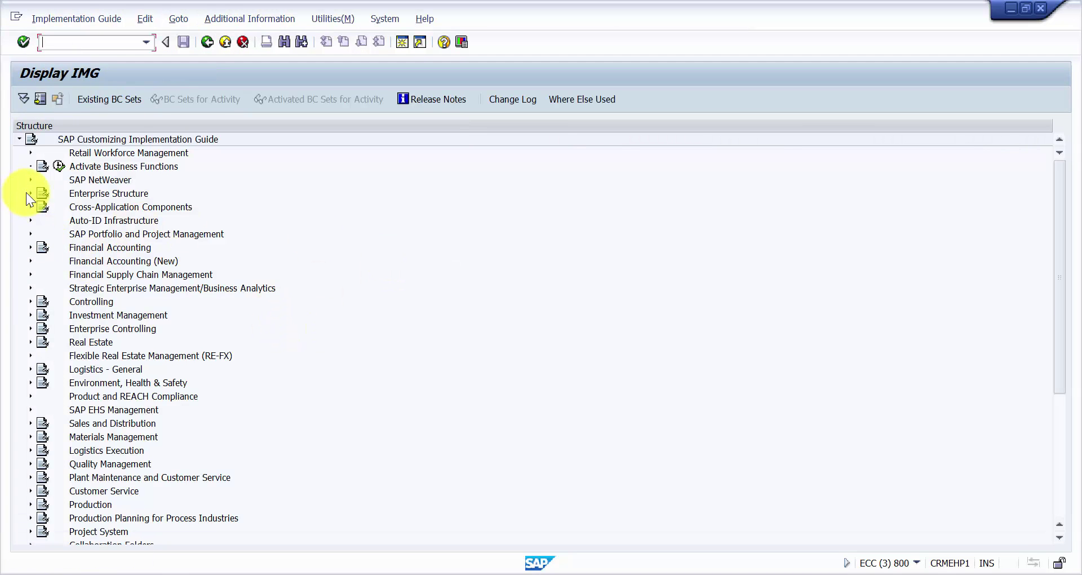
{"action": "left_click", "coordinate": [29, 193]}
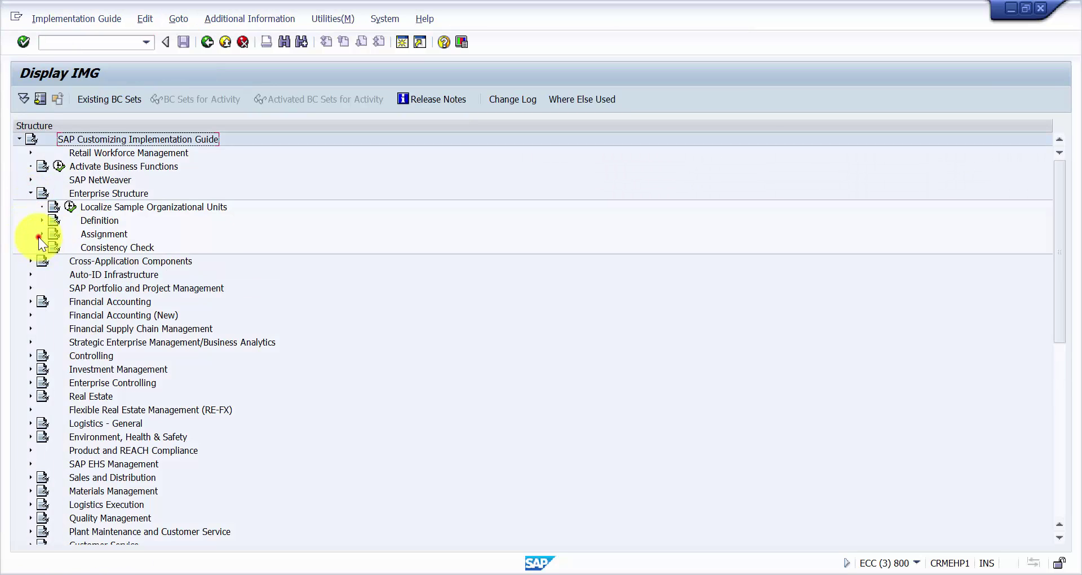
{"action": "left_click", "coordinate": [42, 234]}
{"action": "left_click", "coordinate": [116, 317]}
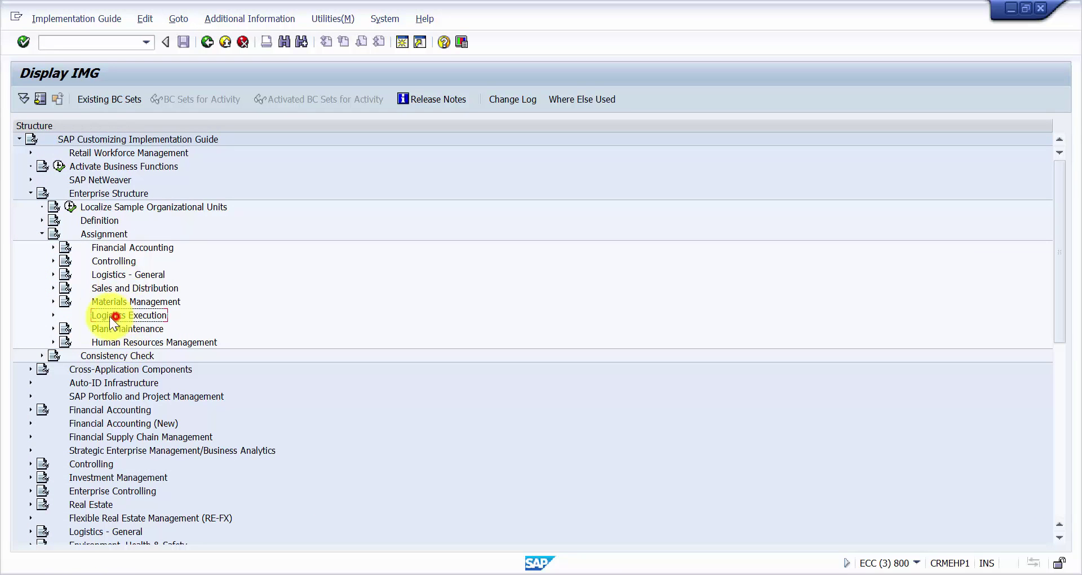
{"action": "left_click", "coordinate": [51, 316]}
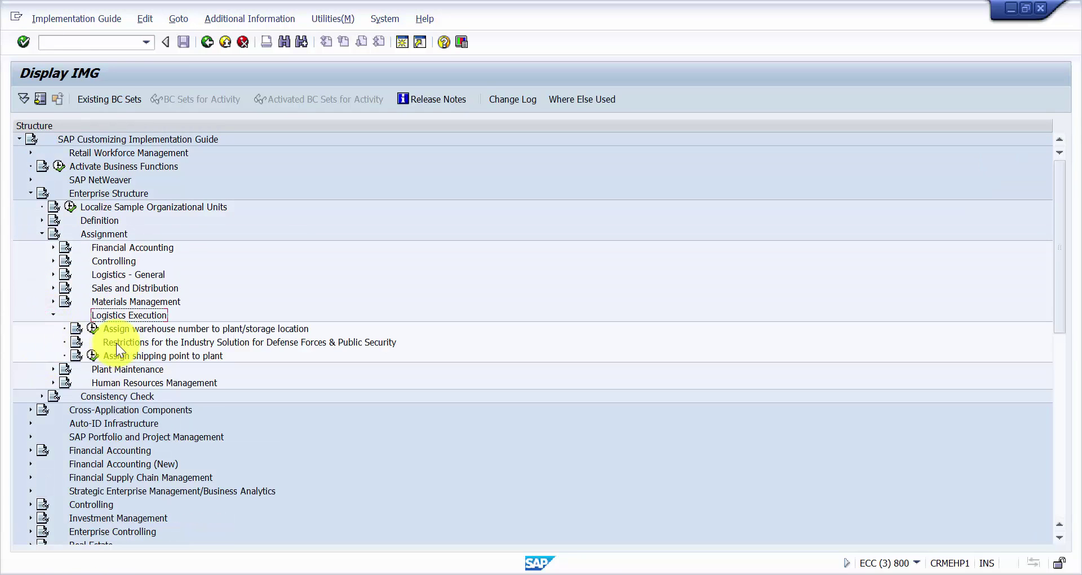
{"action": "left_click", "coordinate": [139, 333]}
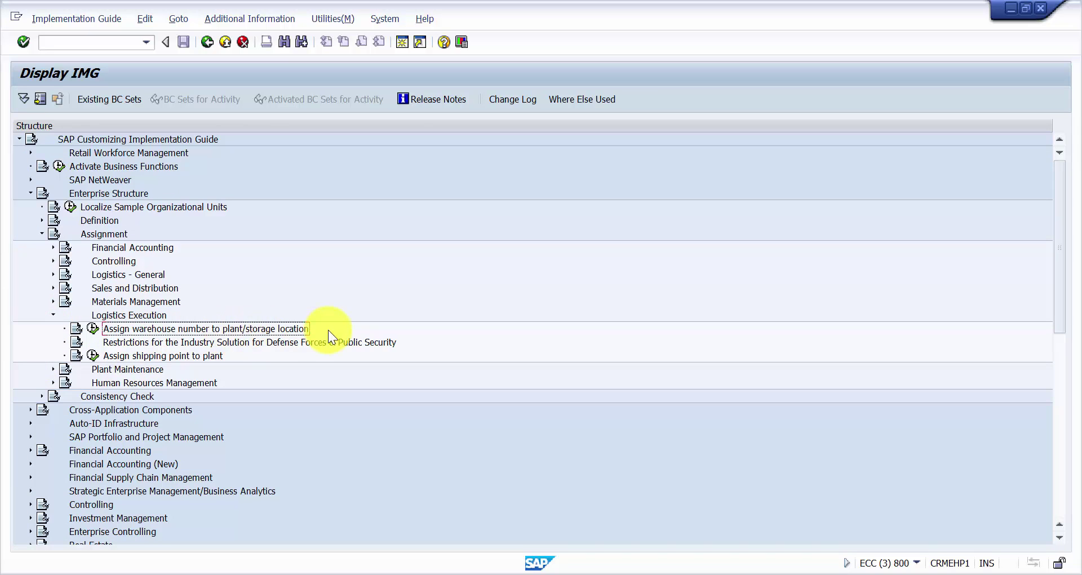
{"action": "left_click", "coordinate": [95, 326]}
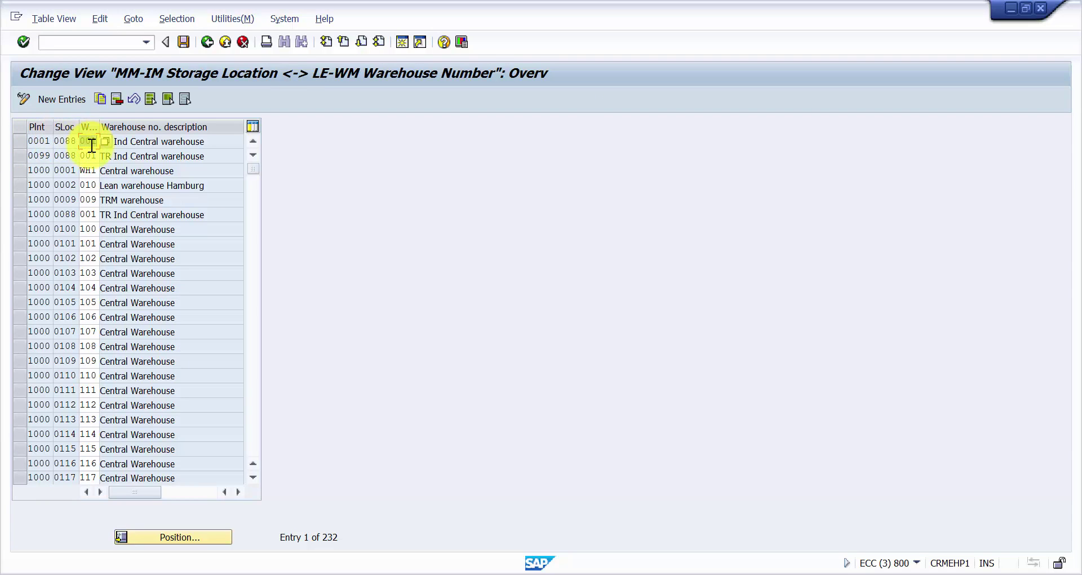
Select the plant 0001 / storage location 0088 entry and copy it as a new entry.
{"action": "left_click", "coordinate": [212, 141]}
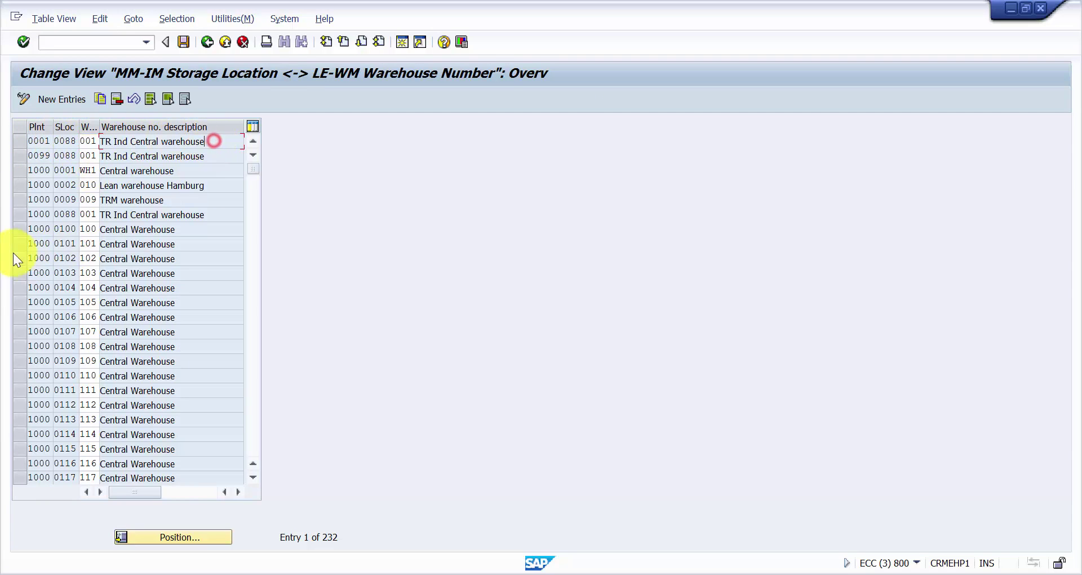
{"action": "left_click", "coordinate": [19, 141]}
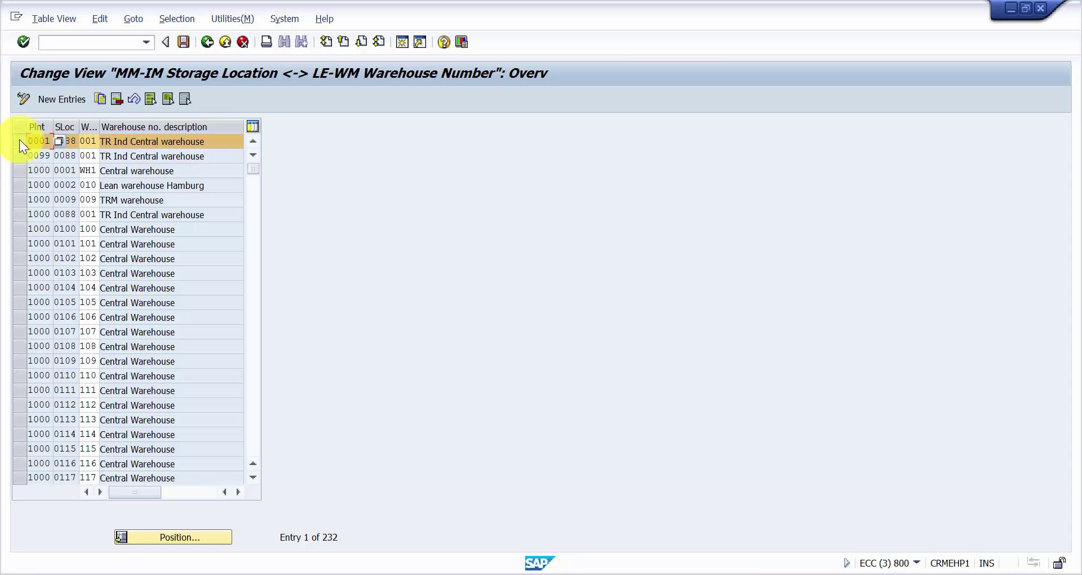
{"action": "left_click", "coordinate": [40, 139]}
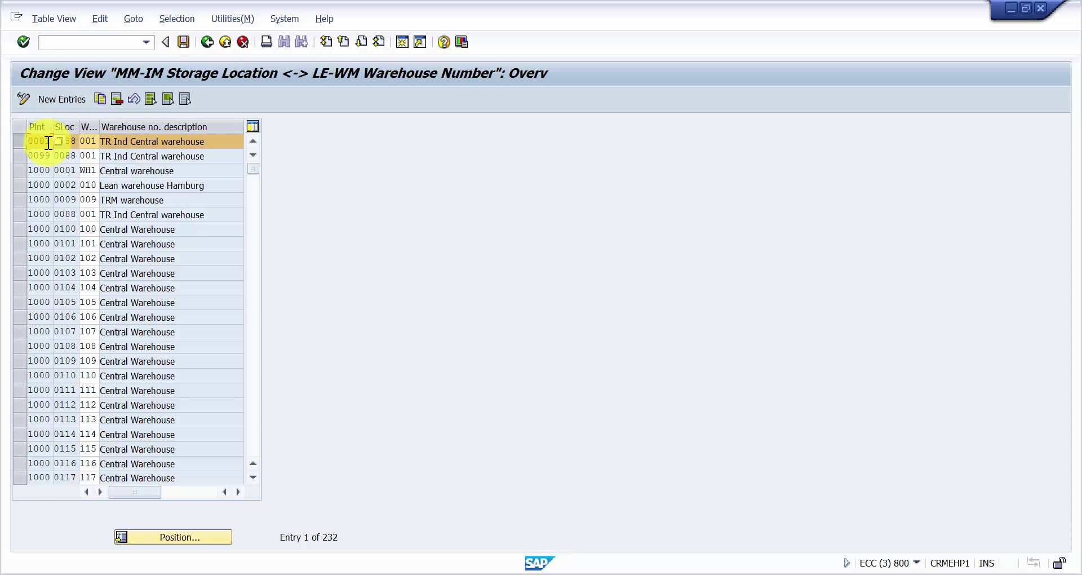
{"action": "left_click", "coordinate": [161, 152]}
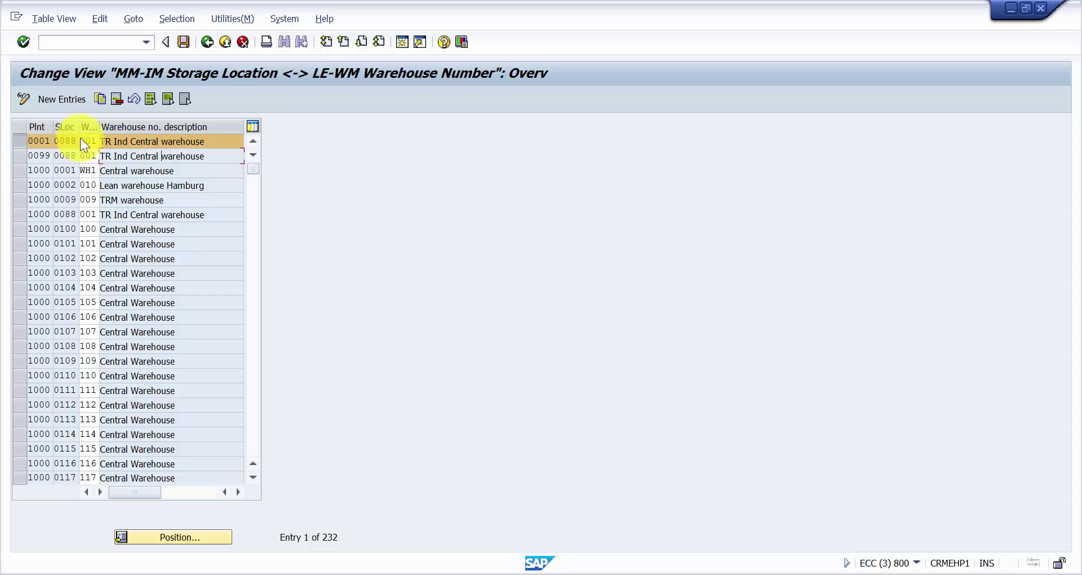
{"action": "left_click", "coordinate": [85, 170]}
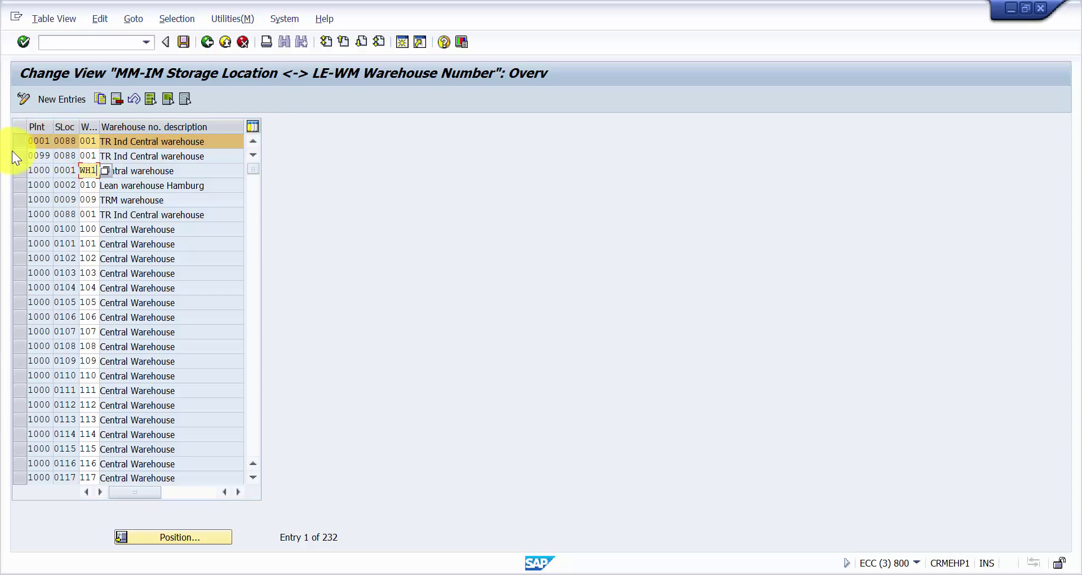
{"action": "left_click", "coordinate": [100, 98]}
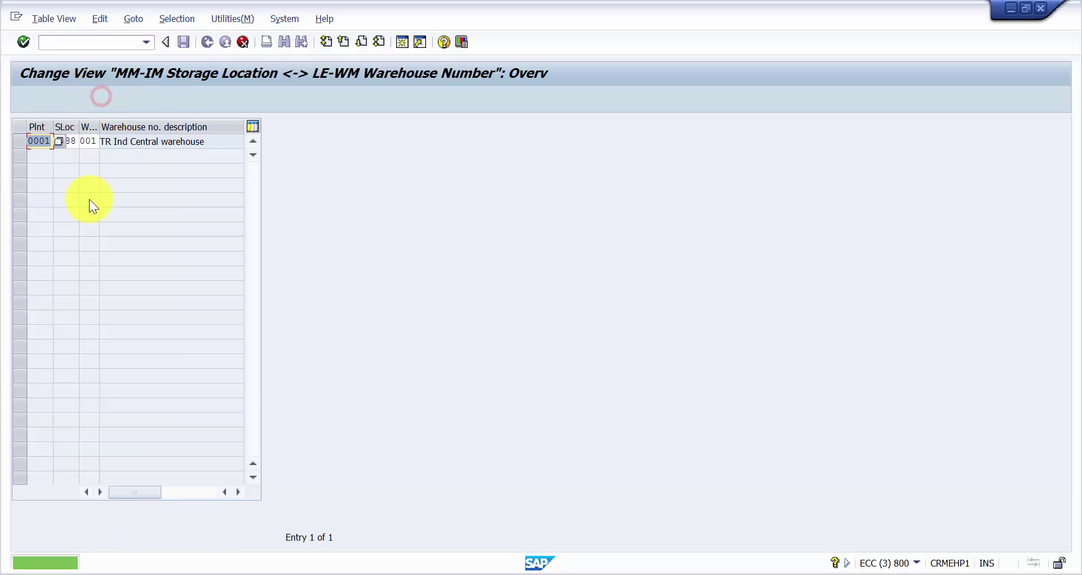
Change the copied entry's warehouse to WH1 and read the resulting error's explanation.
{"action": "left_click", "coordinate": [86, 140]}
{"action": "key", "text": "BackSpace"}
{"action": "key", "text": "BackSpace"}
{"action": "key", "text": "BackSpace"}
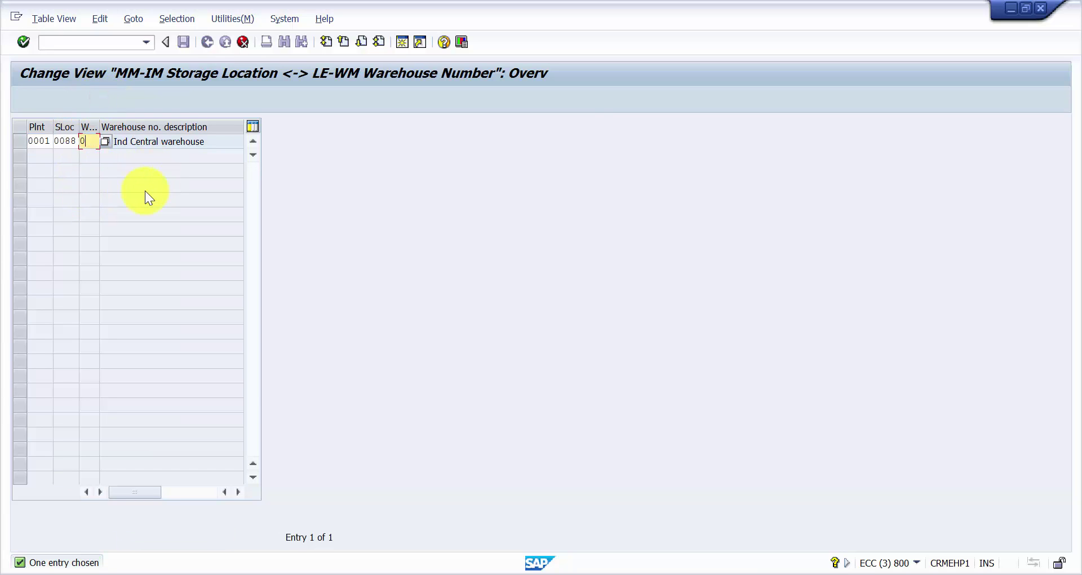
{"action": "type", "text": "WH1"}
{"action": "key", "text": "Return"}
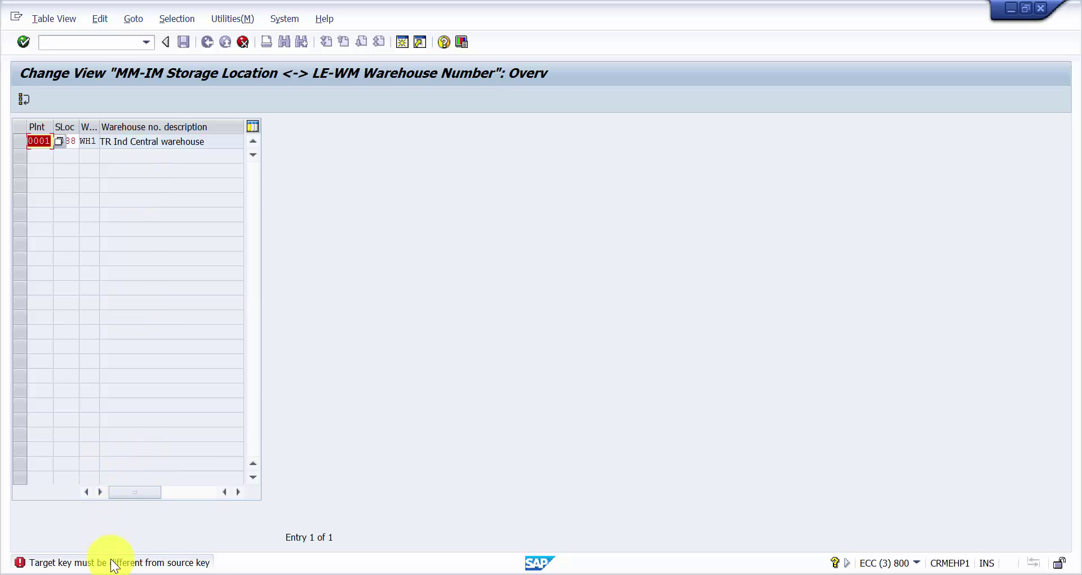
{"action": "double_click", "coordinate": [114, 563]}
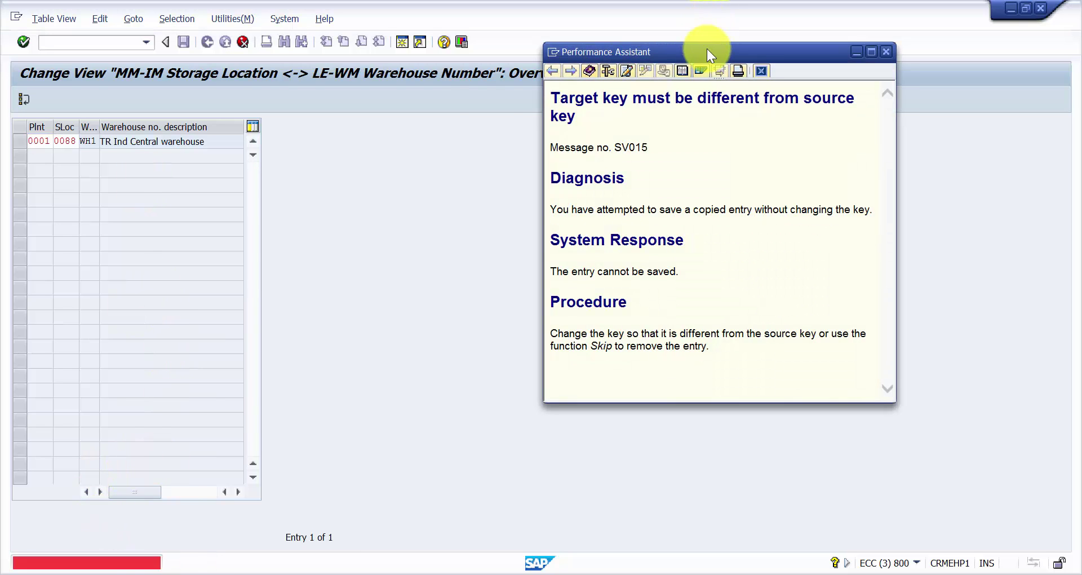
{"action": "left_click_drag", "start_coordinate": [707, 49], "coordinate": [582, 72]}
{"action": "left_click_drag", "start_coordinate": [428, 113], "coordinate": [458, 141]}
{"action": "left_click", "coordinate": [474, 141]}
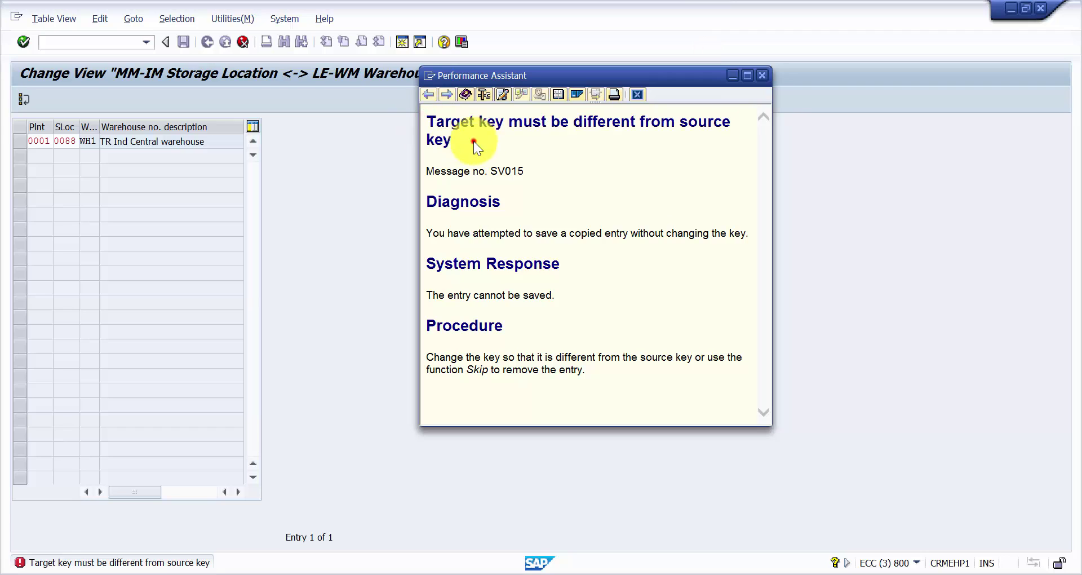
{"action": "left_click", "coordinate": [762, 75]}
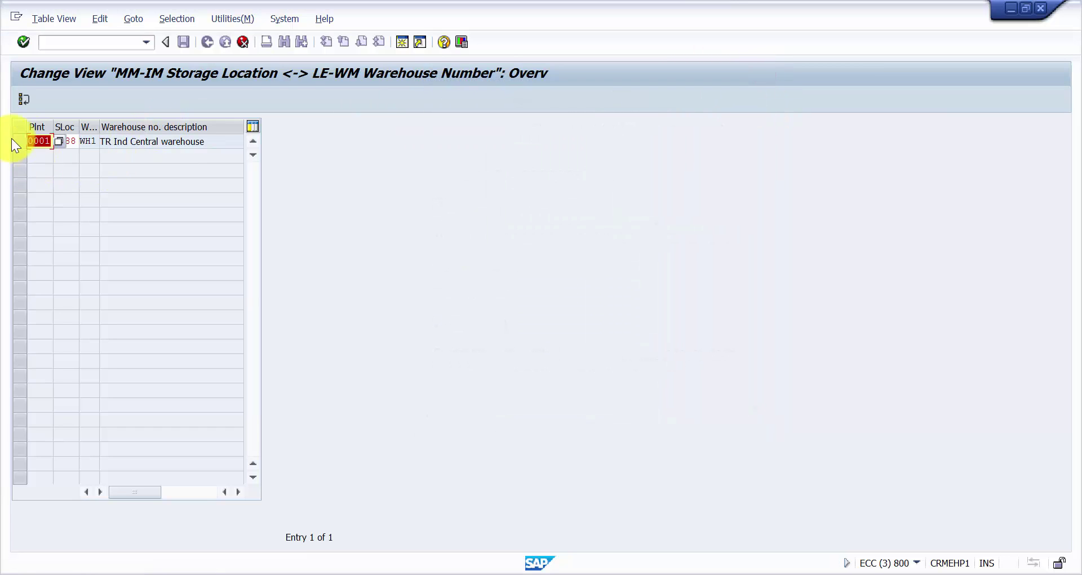
Cancel the copy with F12 and confirm discarding it.
{"action": "left_click", "coordinate": [73, 140]}
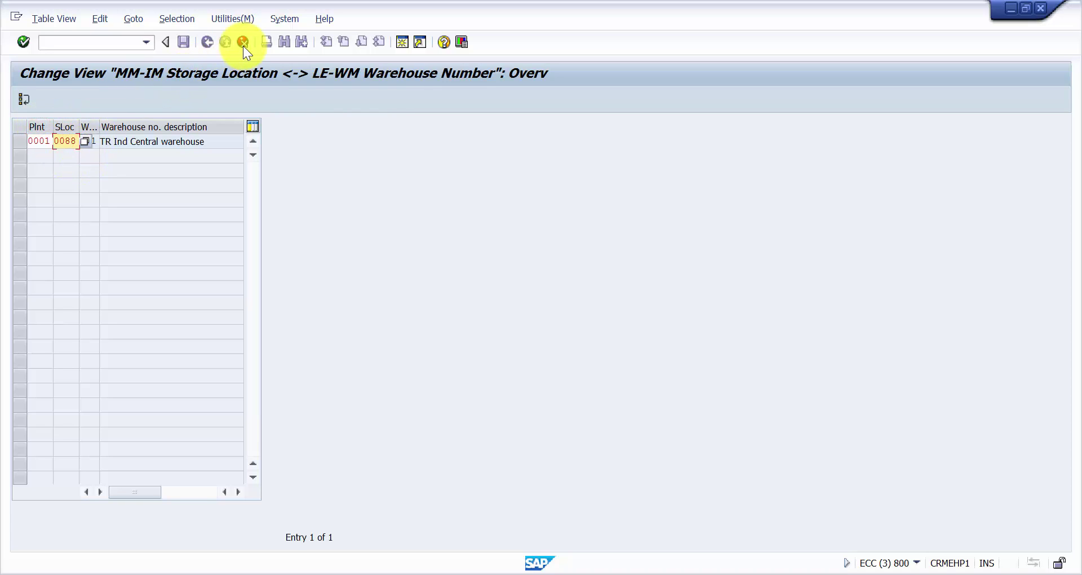
{"action": "key", "text": "F12"}
{"action": "left_click", "coordinate": [220, 273]}
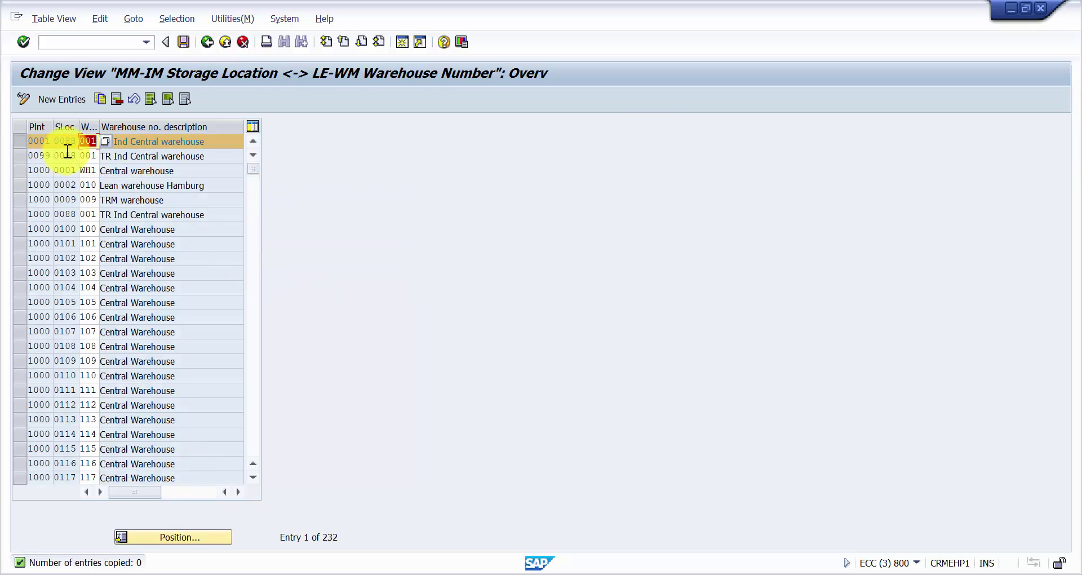
Delete the plant 0001 / storage location 0088 entry, then scroll to the table's last entry, ZOMM.
{"action": "left_click", "coordinate": [118, 99]}
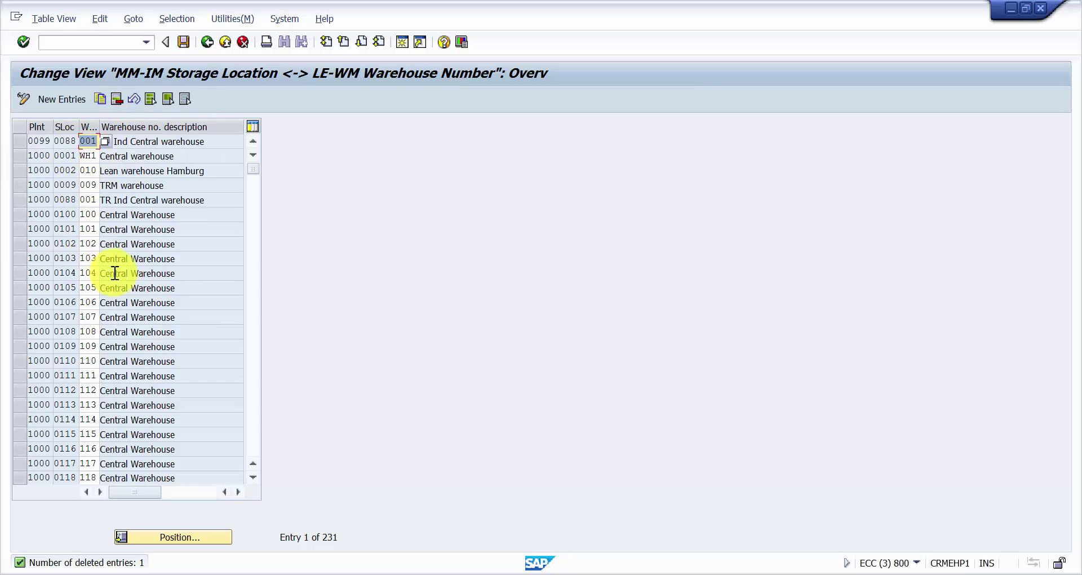
{"action": "scroll", "coordinate": [114, 272], "scroll_direction": "down", "scroll_amount": 7}
{"action": "scroll", "coordinate": [125, 238], "scroll_direction": "down", "scroll_amount": 5}
{"action": "scroll", "coordinate": [107, 281], "scroll_direction": "down", "scroll_amount": 8}
{"action": "scroll", "coordinate": [107, 262], "scroll_direction": "down", "scroll_amount": 6}
{"action": "scroll", "coordinate": [107, 262], "scroll_direction": "down", "scroll_amount": 8}
{"action": "scroll", "coordinate": [121, 363], "scroll_direction": "down", "scroll_amount": 5}
{"action": "scroll", "coordinate": [121, 362], "scroll_direction": "down", "scroll_amount": 20}
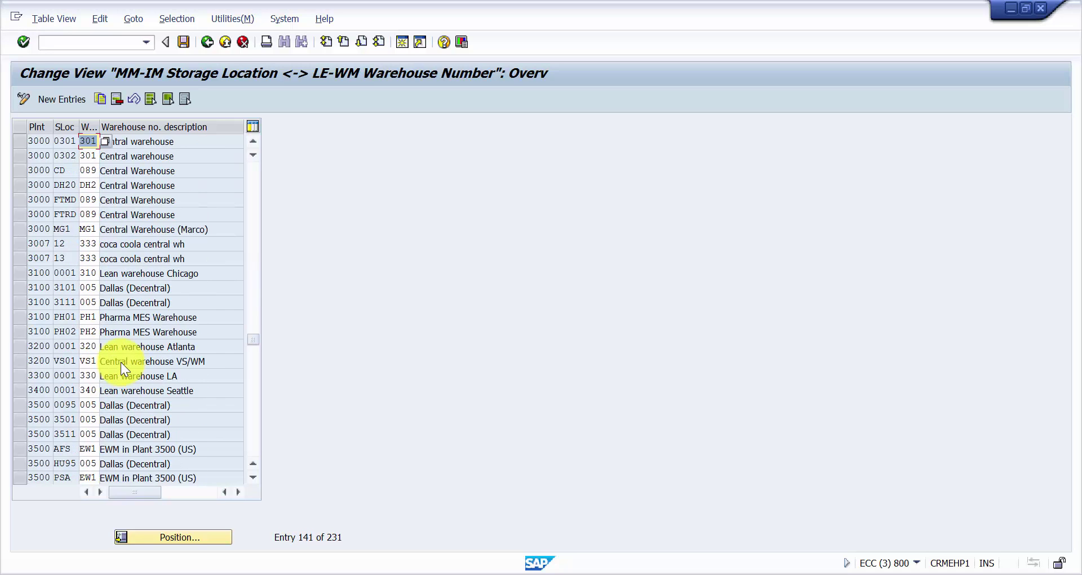
{"action": "scroll", "coordinate": [120, 362], "scroll_direction": "up", "scroll_amount": 8}
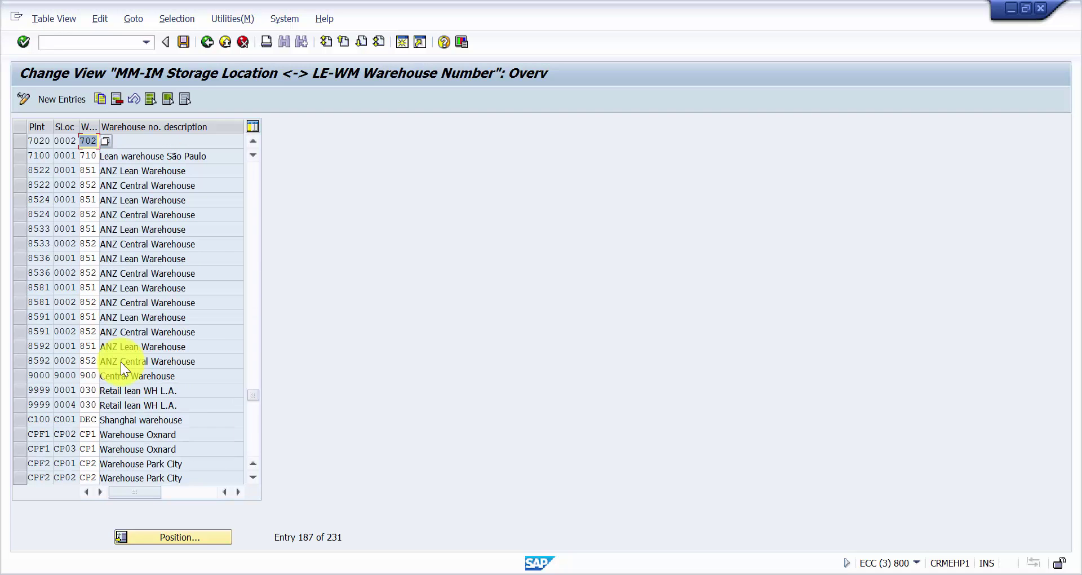
{"action": "scroll", "coordinate": [120, 362], "scroll_direction": "down", "scroll_amount": 8}
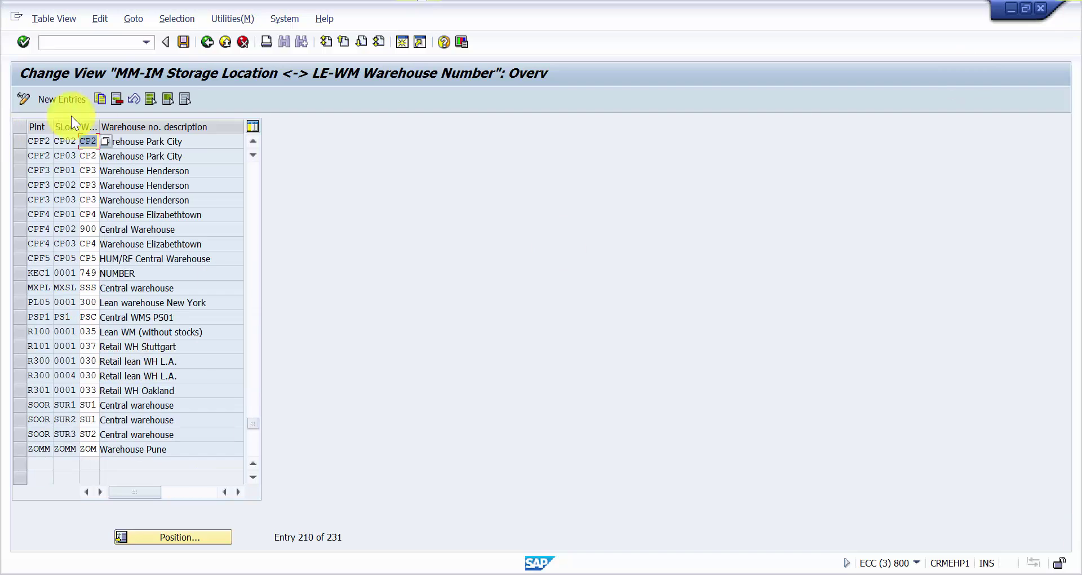
Copy the CPF2 / CP02 entry as plant 1000, storage location TIP1, warehouse TIP.
{"action": "left_click", "coordinate": [15, 140]}
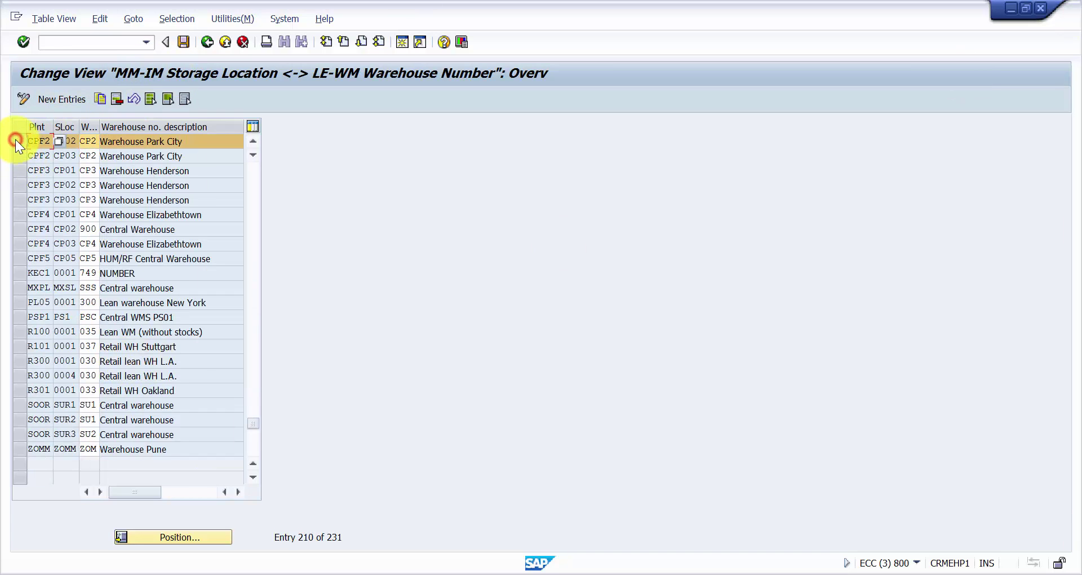
{"action": "left_click", "coordinate": [99, 99]}
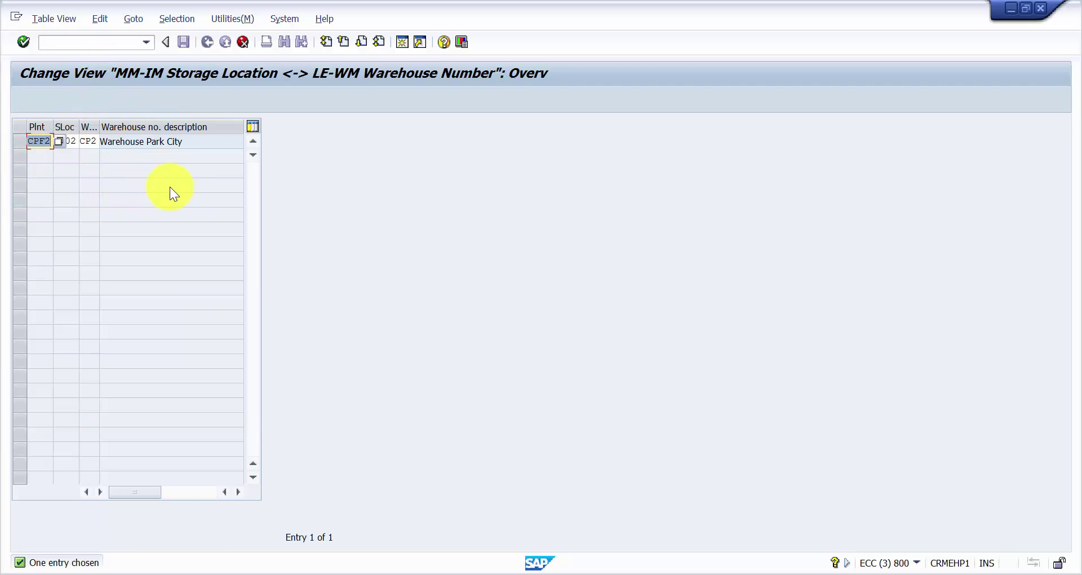
{"action": "type", "text": "1000"}
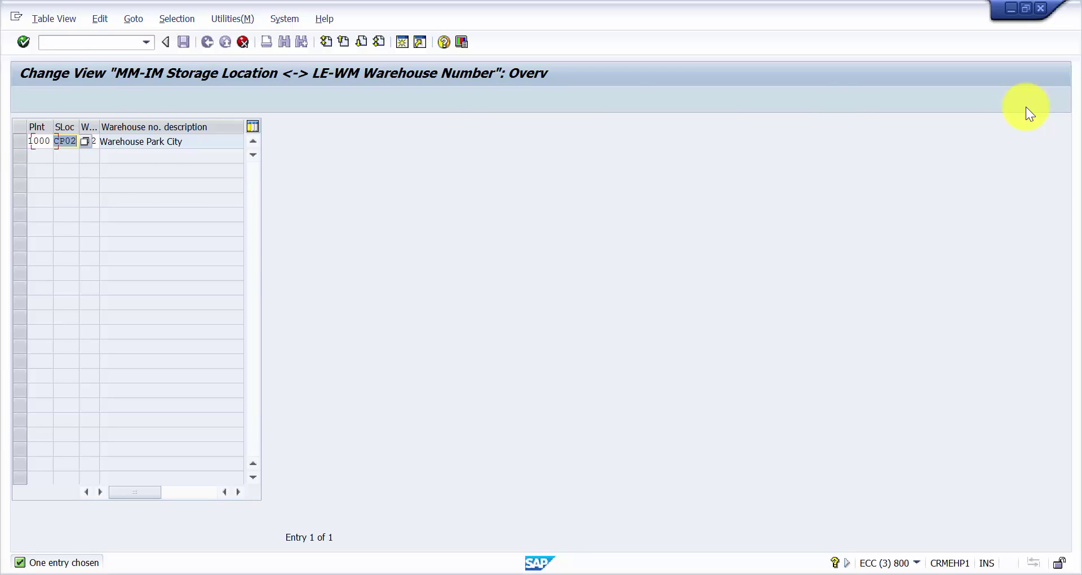
{"action": "type", "text": "tip1"}
{"action": "key", "text": "Tab"}
{"action": "type", "text": "tip"}
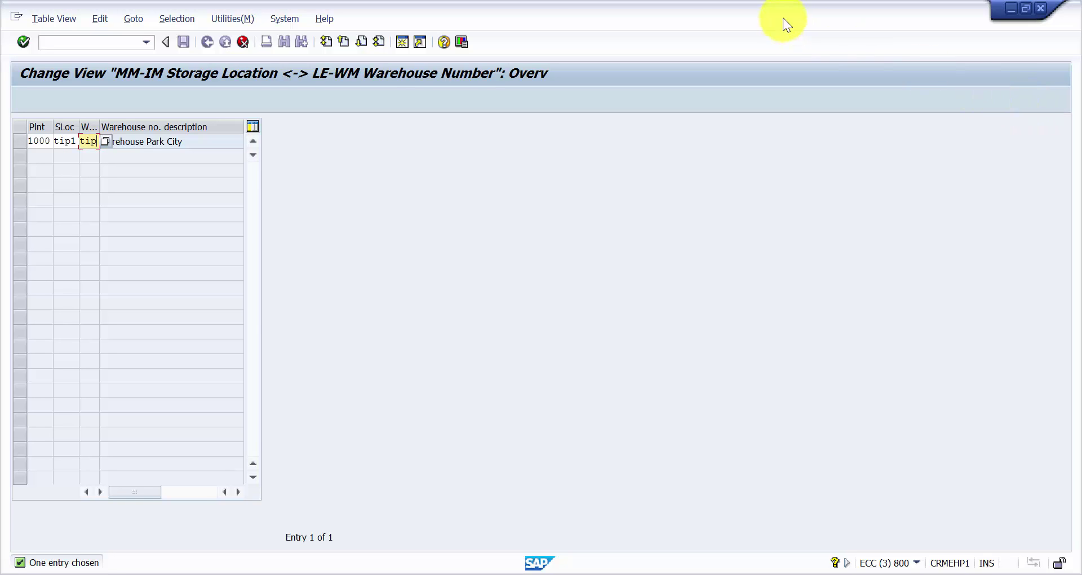
{"action": "key", "text": "Return"}
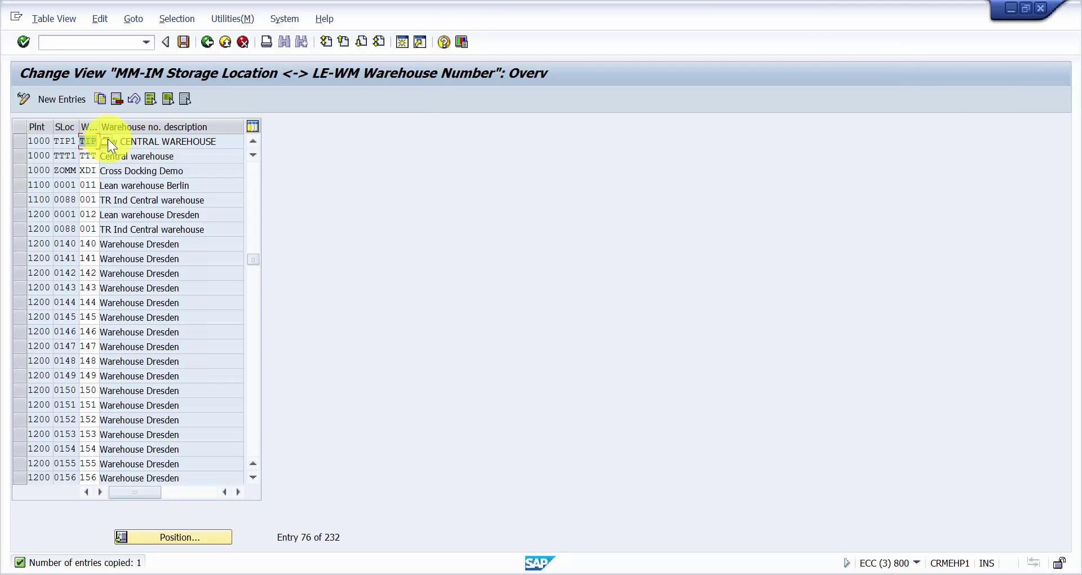
Pick storage location TIP1 from plant 1000's storage location value list.
{"action": "left_click", "coordinate": [223, 146]}
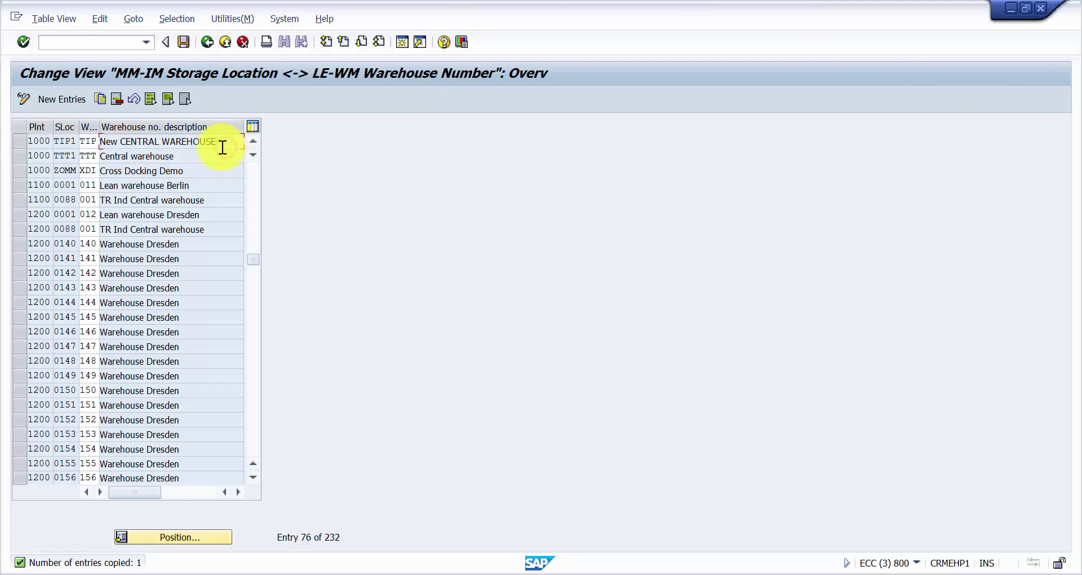
{"action": "left_click", "coordinate": [67, 141]}
{"action": "left_click", "coordinate": [83, 141]}
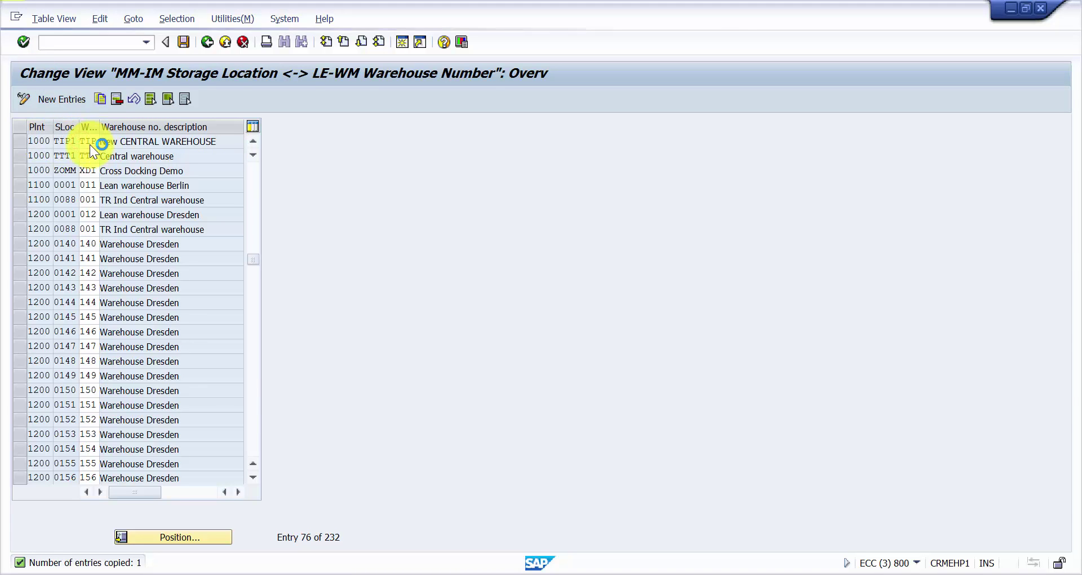
{"action": "scroll", "coordinate": [78, 297], "scroll_direction": "down", "scroll_amount": 20}
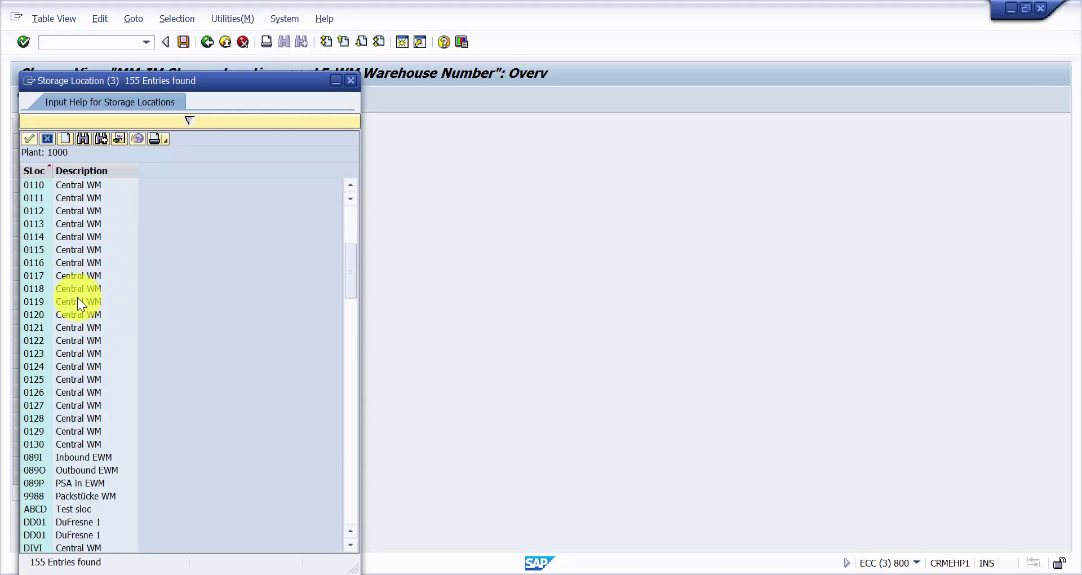
{"action": "scroll", "coordinate": [76, 296], "scroll_direction": "down", "scroll_amount": 15}
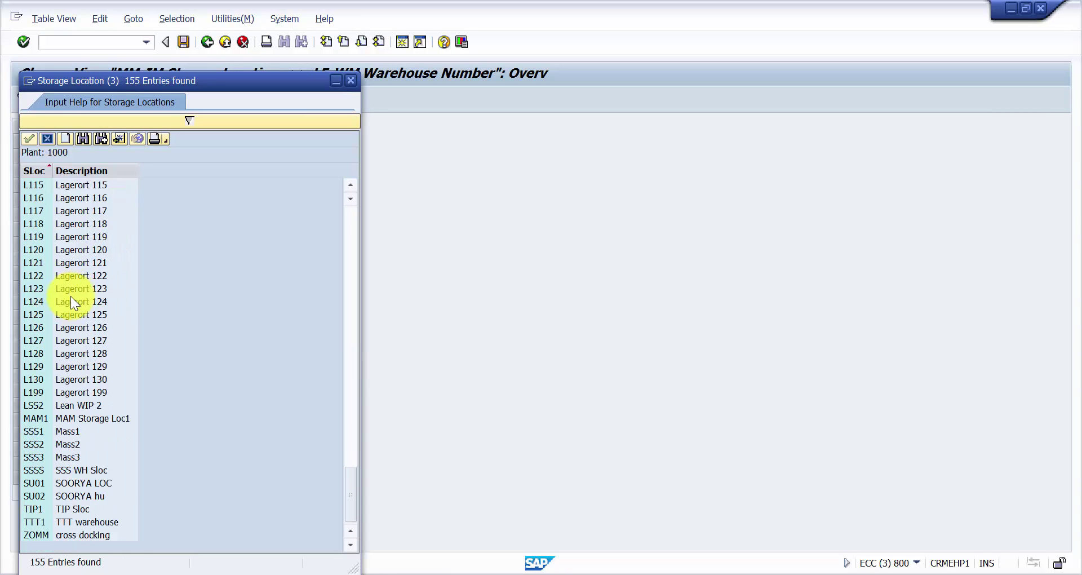
{"action": "left_click", "coordinate": [32, 509]}
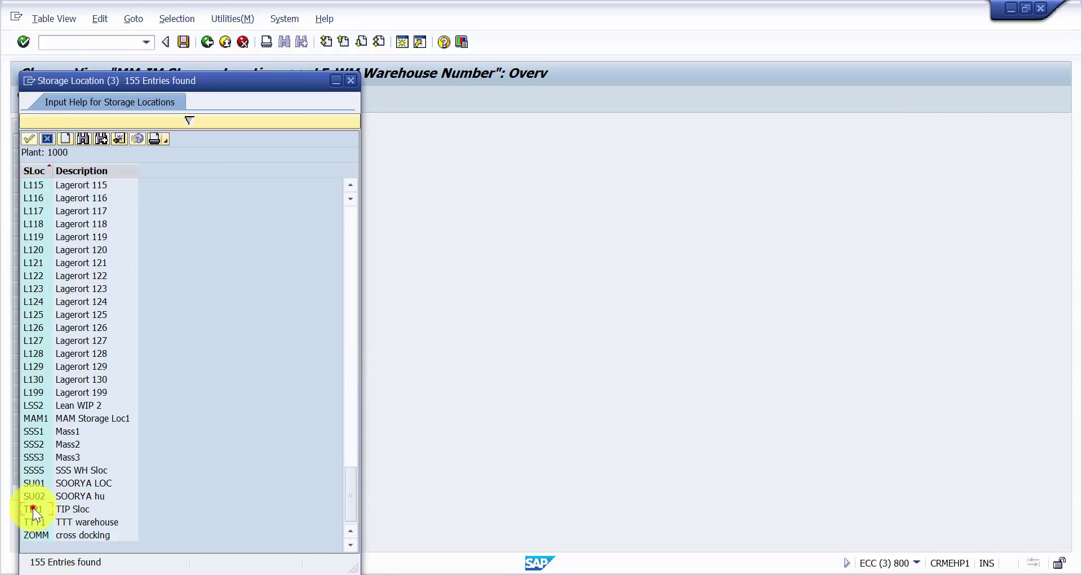
{"action": "left_click", "coordinate": [351, 80]}
Check warehouse TIP in the warehouse number list and close it without choosing.
{"action": "double_click", "coordinate": [90, 141]}
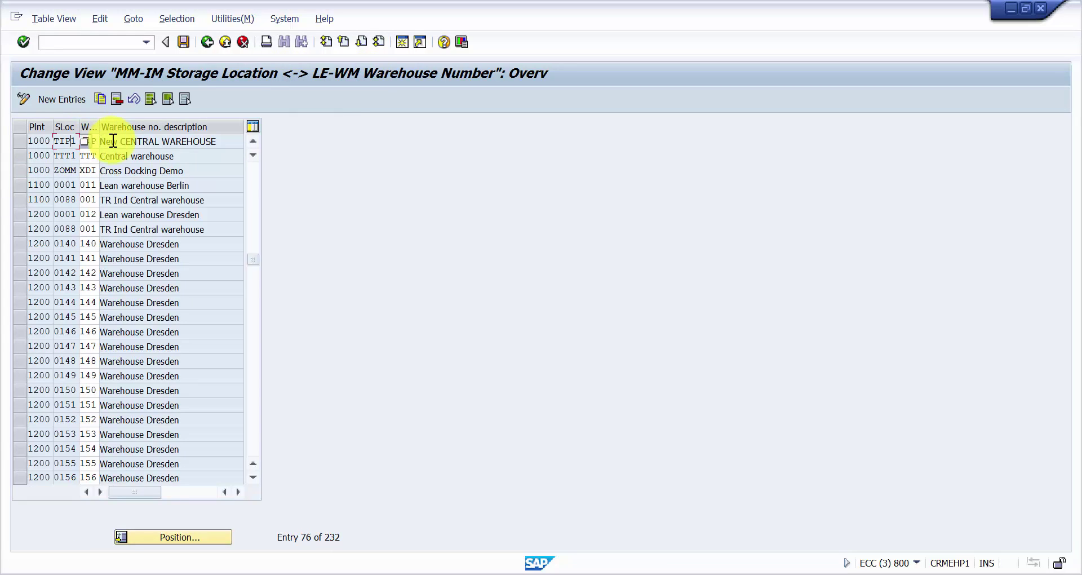
{"action": "left_click", "coordinate": [106, 141]}
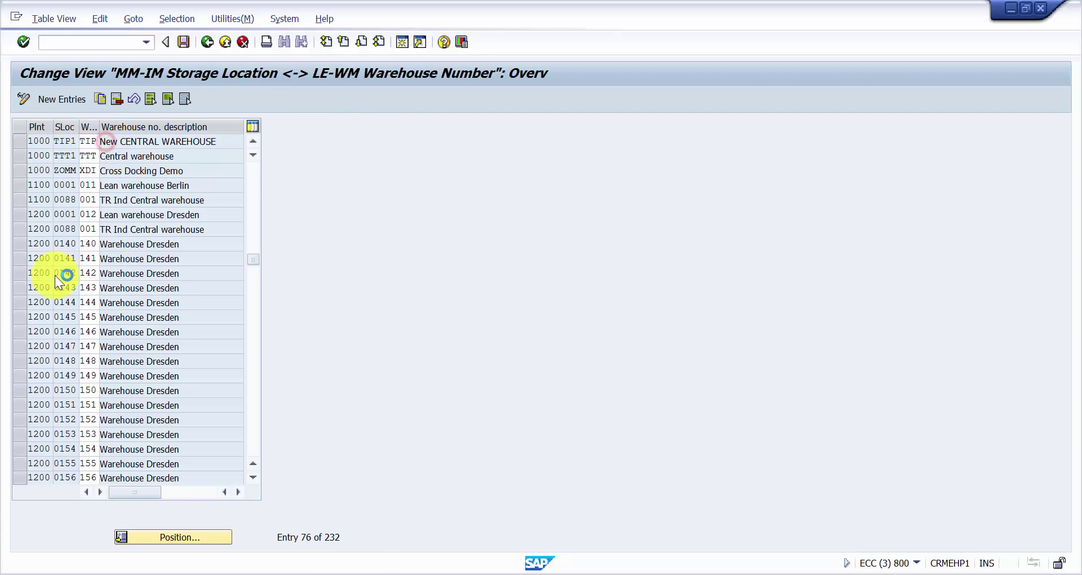
{"action": "scroll", "coordinate": [172, 273], "scroll_direction": "down", "scroll_amount": 10}
{"action": "scroll", "coordinate": [177, 264], "scroll_direction": "down", "scroll_amount": 15}
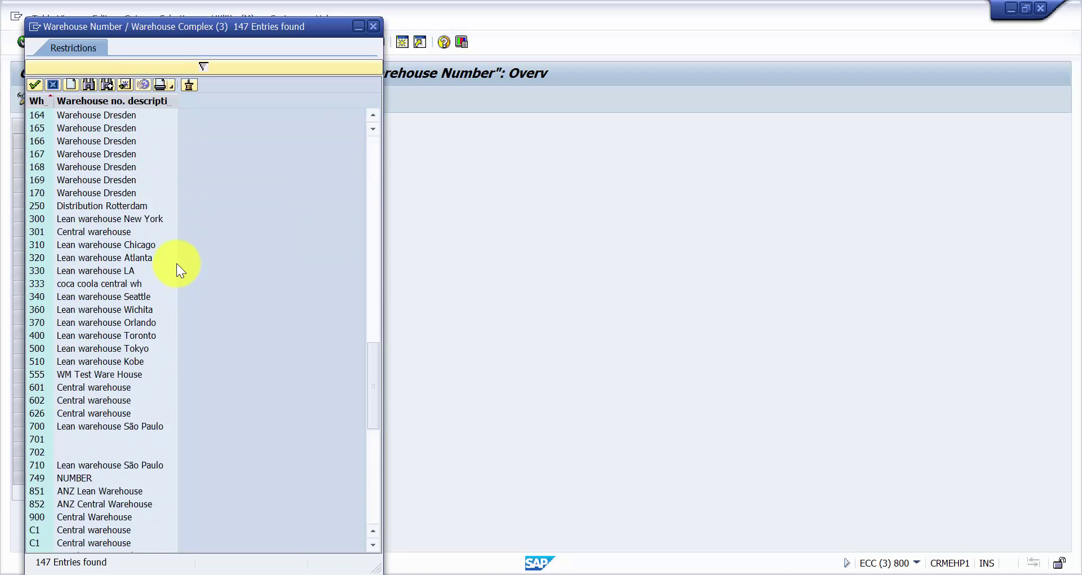
{"action": "left_click", "coordinate": [36, 461]}
{"action": "scroll", "coordinate": [241, 214], "scroll_direction": "up", "scroll_amount": 5}
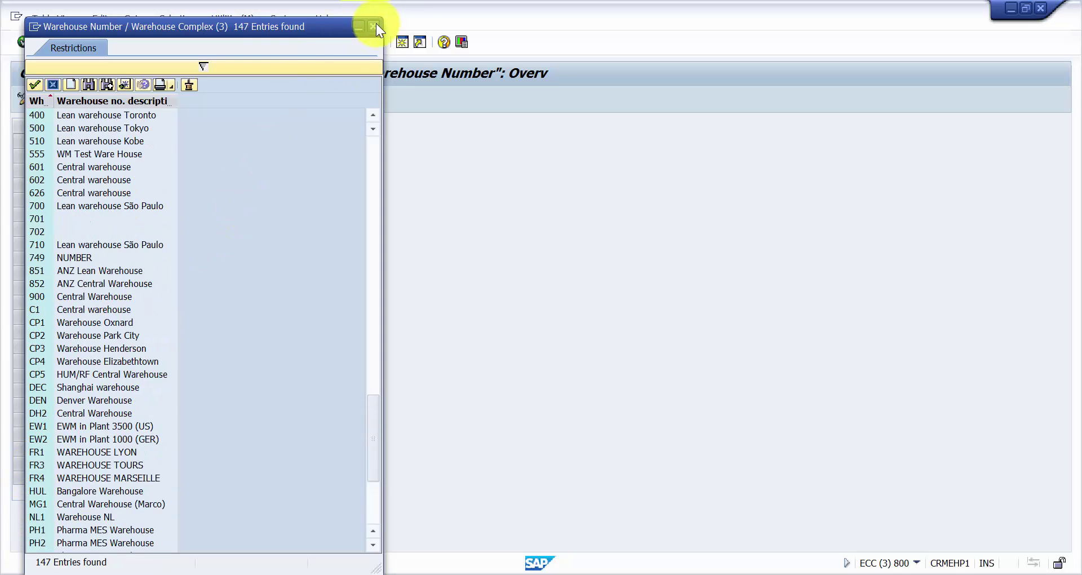
{"action": "left_click", "coordinate": [375, 26]}
{"action": "left_click", "coordinate": [219, 141]}
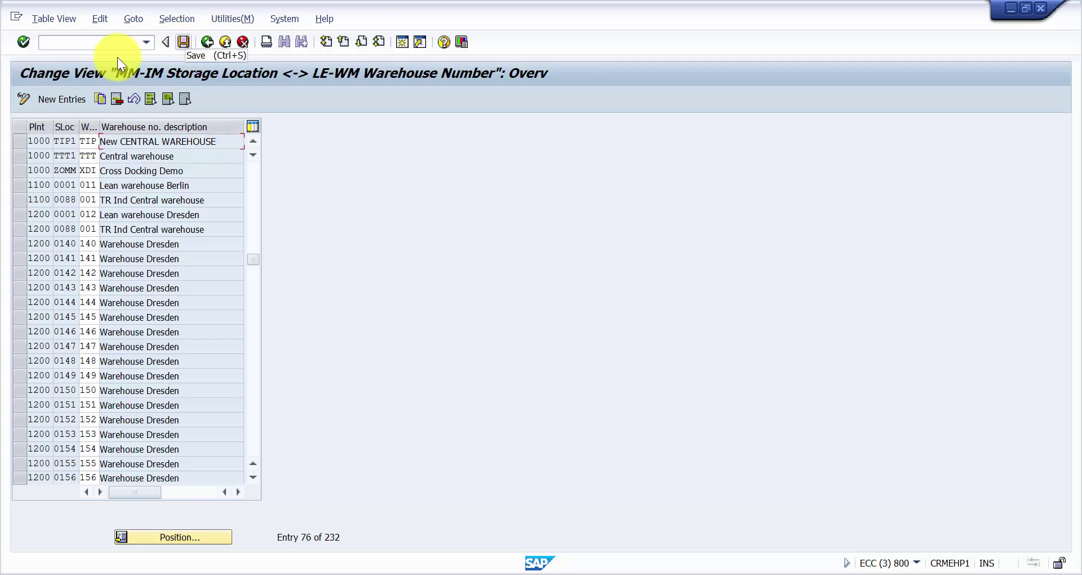
Open the General Table Display (SE16N) with table T320.
{"action": "left_click", "coordinate": [82, 39]}
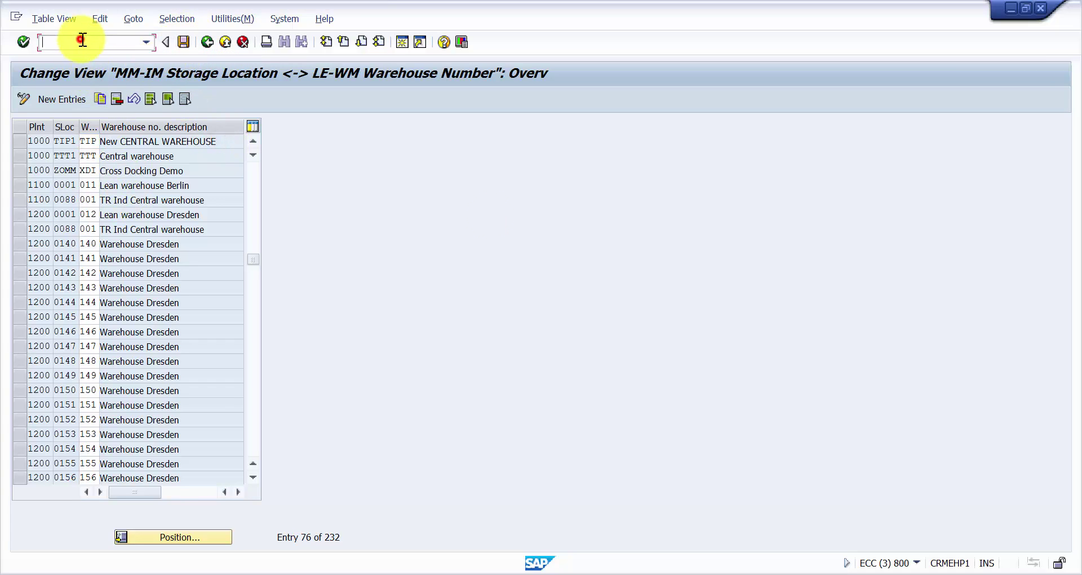
{"action": "type", "text": "/ose16n"}
{"action": "key", "text": "Return"}
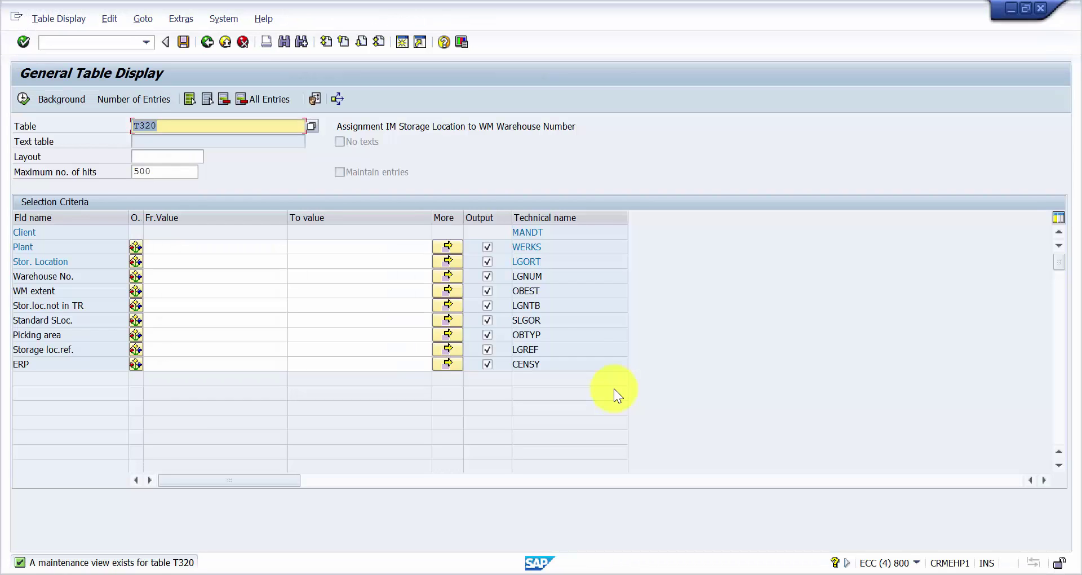
{"action": "left_click", "coordinate": [204, 120]}
{"action": "left_click_drag", "start_coordinate": [336, 124], "coordinate": [578, 128]}
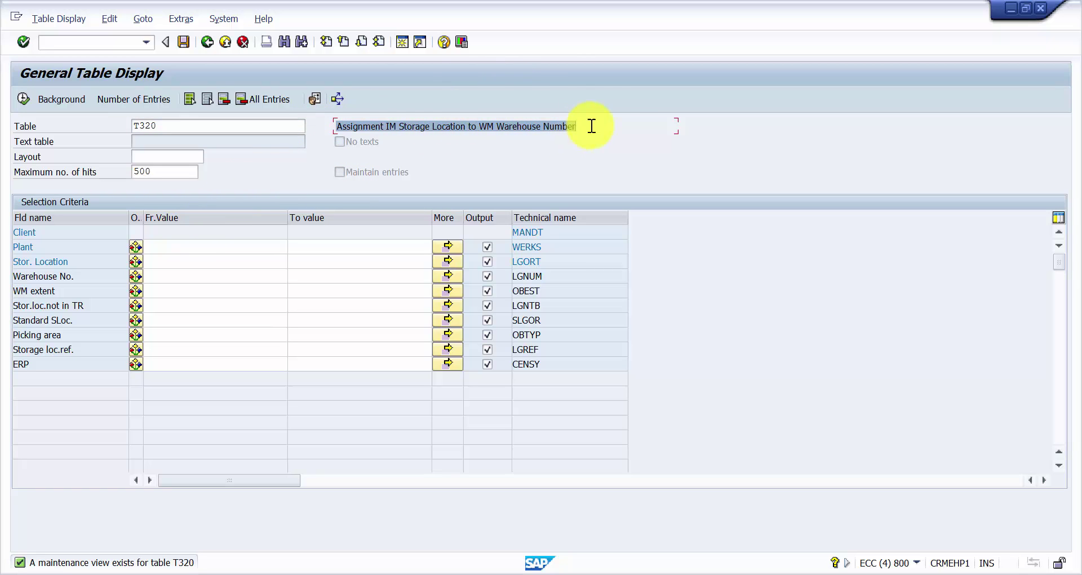
{"action": "left_click", "coordinate": [592, 126]}
Count T320 entries for plant 1000 and storage location TIP1, finding none.
{"action": "left_click", "coordinate": [200, 248]}
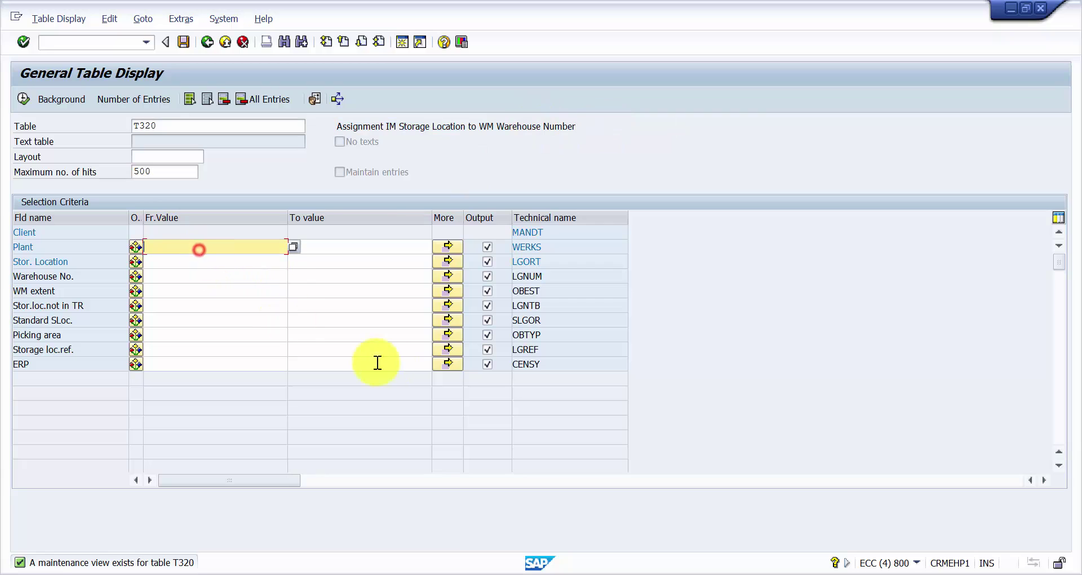
{"action": "type", "text": "1000"}
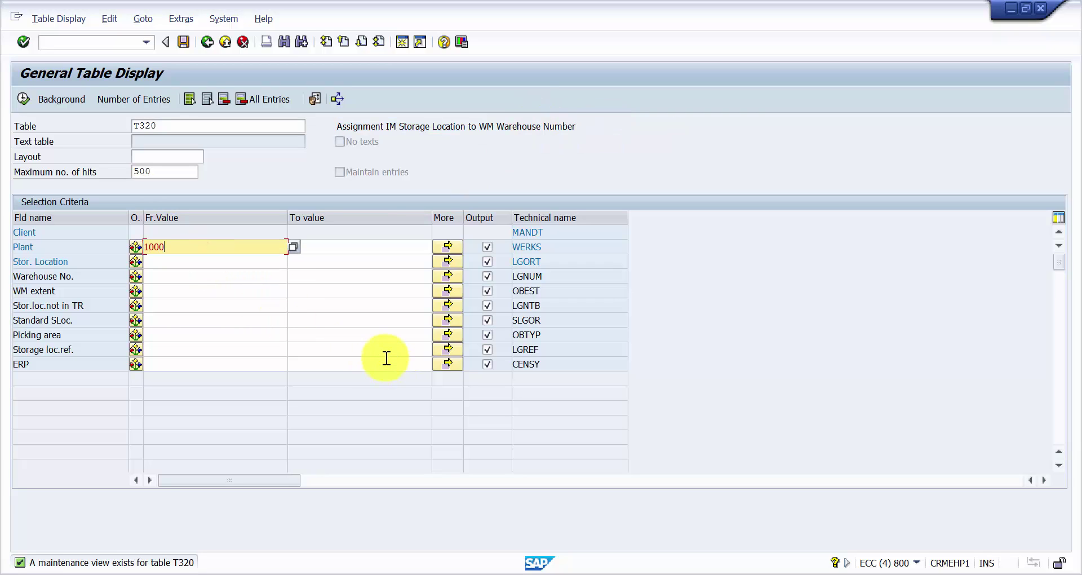
{"action": "key", "text": "Tab"}
{"action": "key", "text": "Tab"}
{"action": "key", "text": "Tab"}
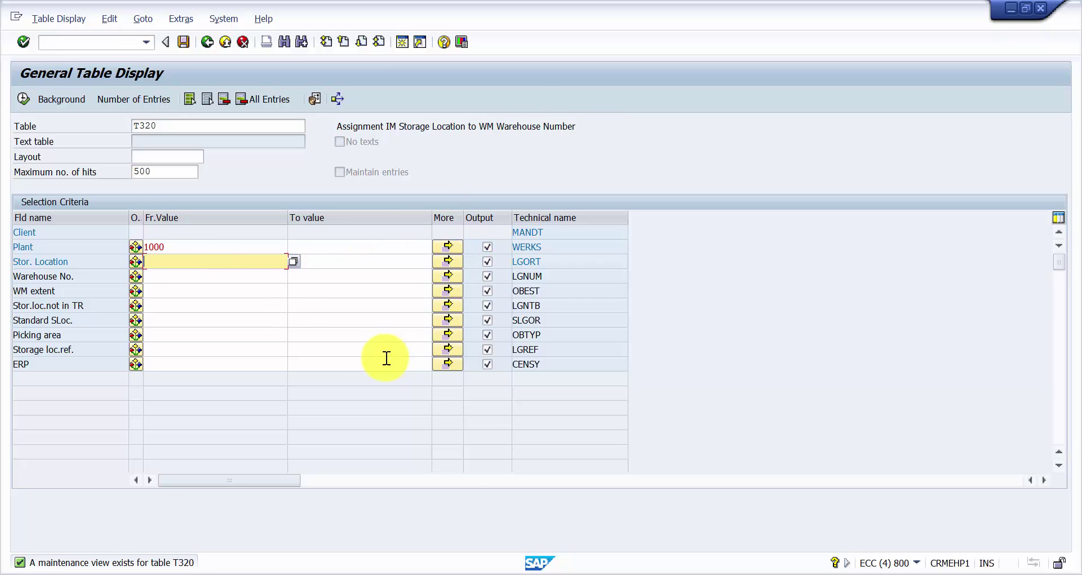
{"action": "type", "text": "TIP1"}
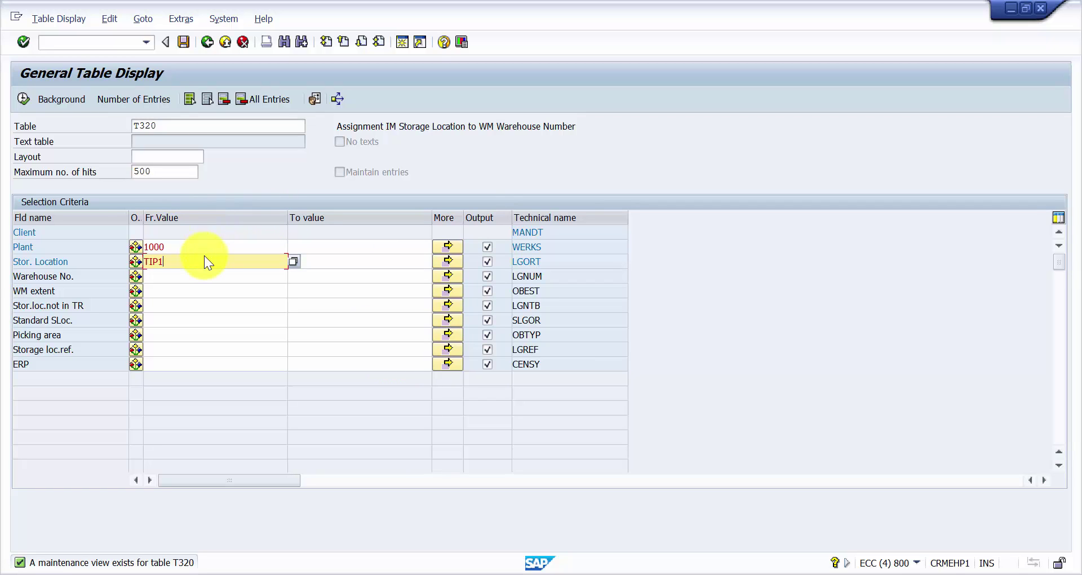
{"action": "left_click", "coordinate": [133, 101]}
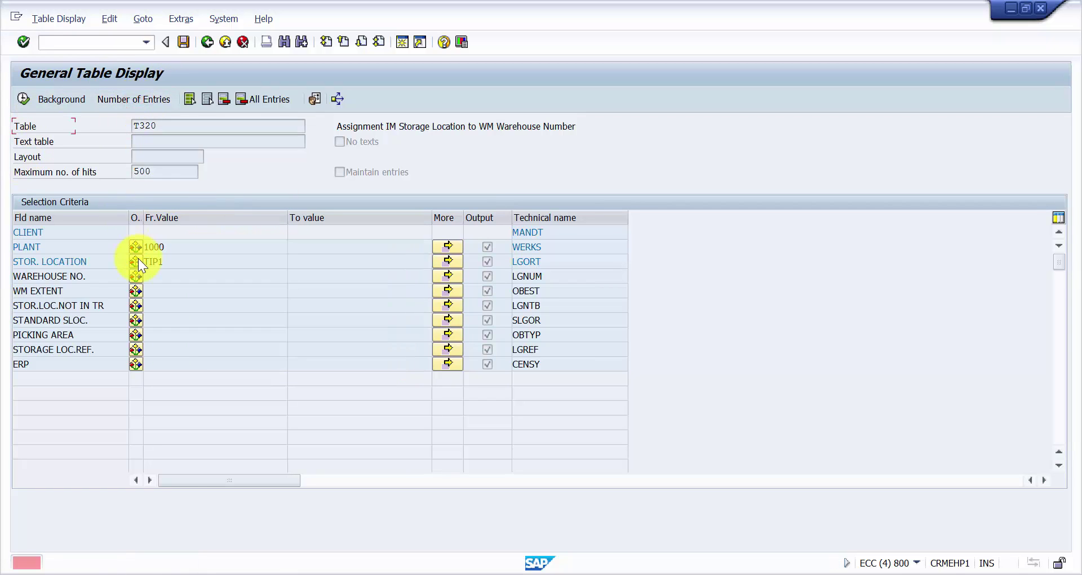
Recount T320 for plant 1000 alone, getting 76 entries, and return to the assignment view.
{"action": "left_click", "coordinate": [181, 256]}
{"action": "key", "text": "BackSpace"}
{"action": "key", "text": "BackSpace"}
{"action": "key", "text": "BackSpace"}
{"action": "key", "text": "BackSpace"}
{"action": "left_click", "coordinate": [149, 98]}
{"action": "left_click_drag", "start_coordinate": [156, 166], "coordinate": [135, 165]}
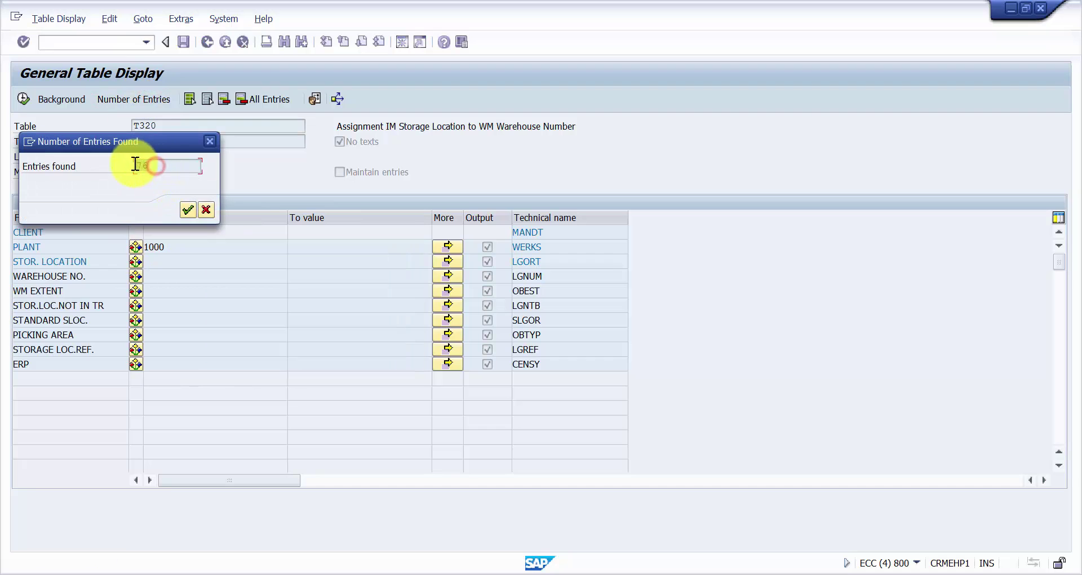
{"action": "left_click", "coordinate": [188, 208]}
{"action": "key", "text": "alt+Tab"}
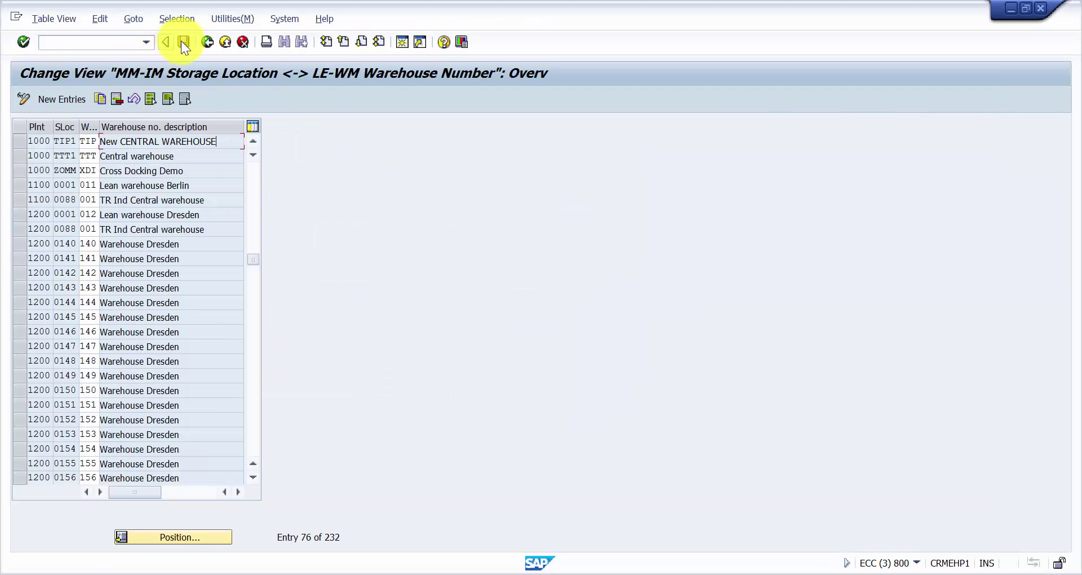
Save the TIP1-to-TIP warehouse assignment under the customizing request, then return to SE16N.
{"action": "key", "text": "alt+Tab"}
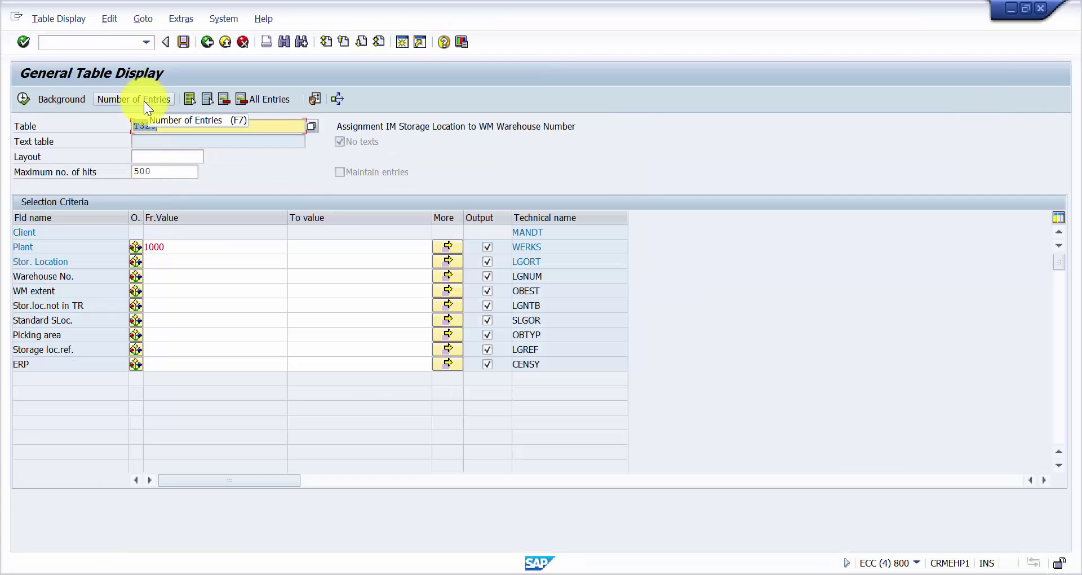
{"action": "left_click", "coordinate": [174, 262]}
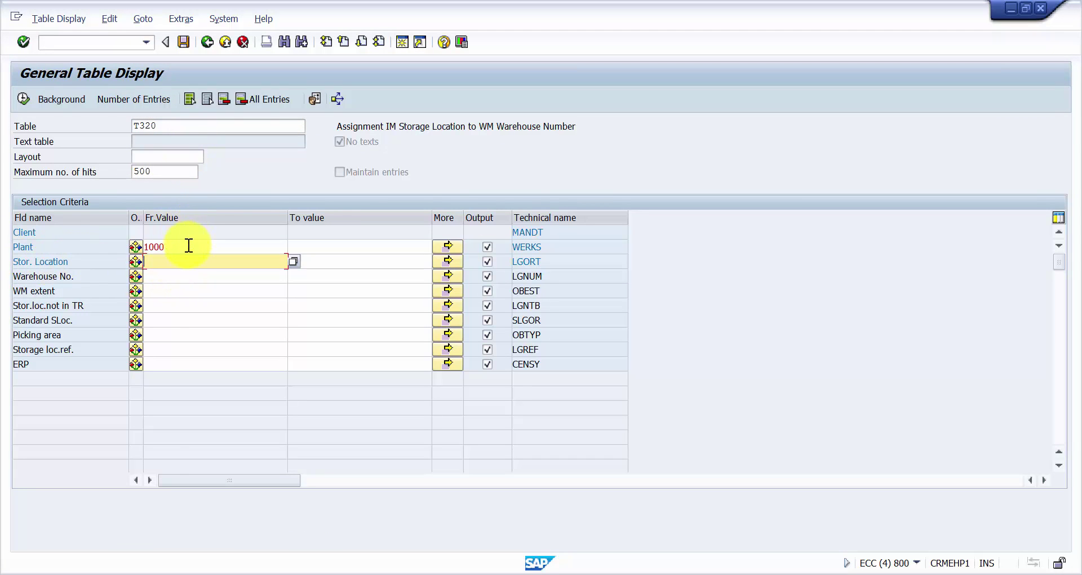
{"action": "key", "text": "alt+Tab"}
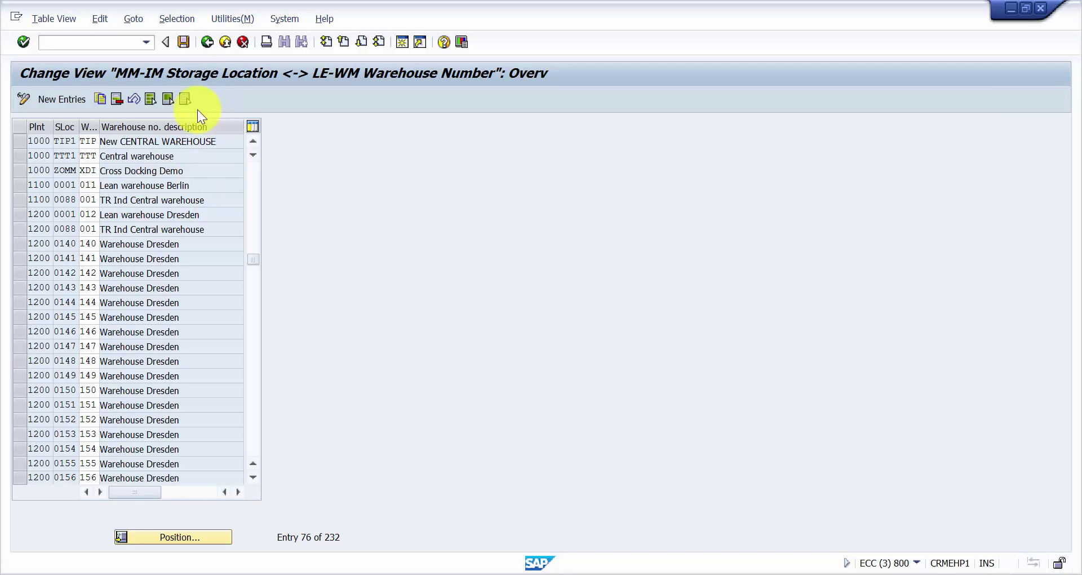
{"action": "left_click", "coordinate": [178, 38]}
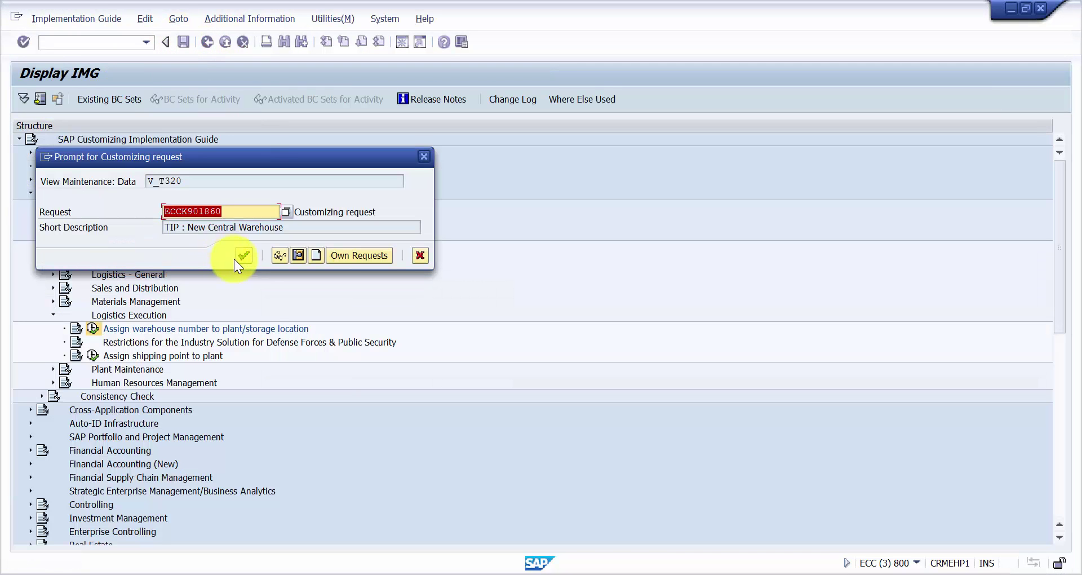
{"action": "left_click", "coordinate": [243, 257]}
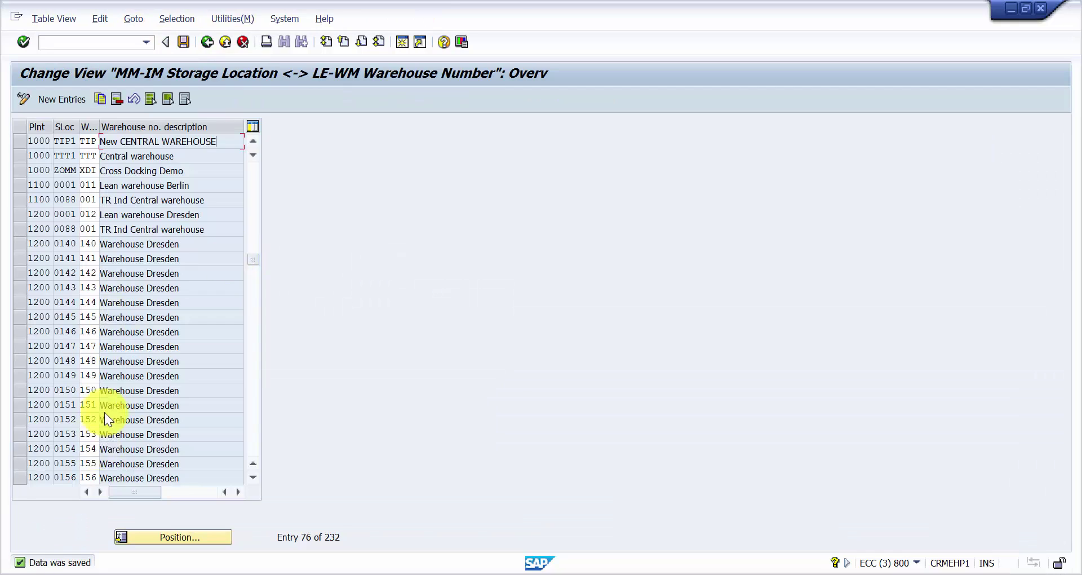
{"action": "key", "text": "alt+Tab"}
Recount T320 entries for plant 1000, now showing 77.
{"action": "left_click", "coordinate": [141, 96]}
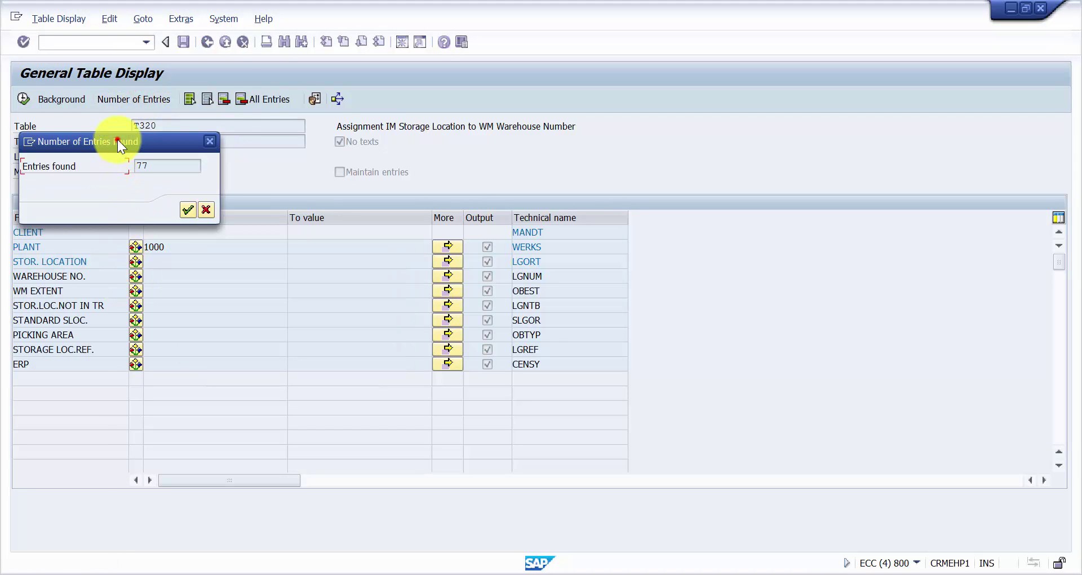
{"action": "left_click_drag", "start_coordinate": [117, 141], "coordinate": [140, 64]}
{"action": "left_click", "coordinate": [188, 89]}
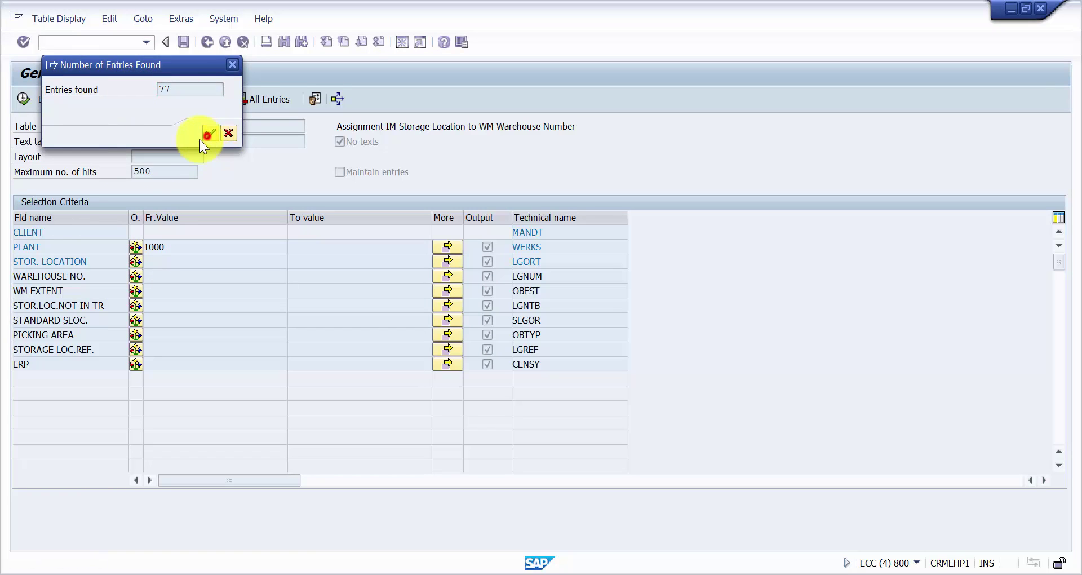
{"action": "left_click", "coordinate": [204, 136]}
Narrow the selection to storage location TIP1.
{"action": "left_click", "coordinate": [158, 261]}
{"action": "type", "text": "tip1"}
{"action": "key", "text": "Return"}
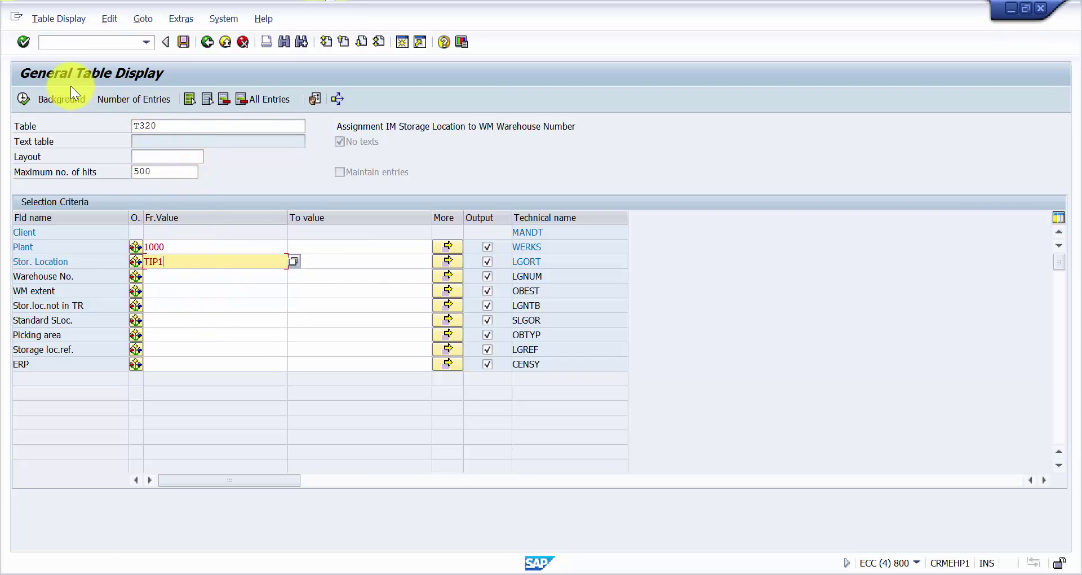
Execute the selection to show the single T320 entry: plant 1000, TIP1, warehouse TIP.
{"action": "left_click", "coordinate": [23, 98]}
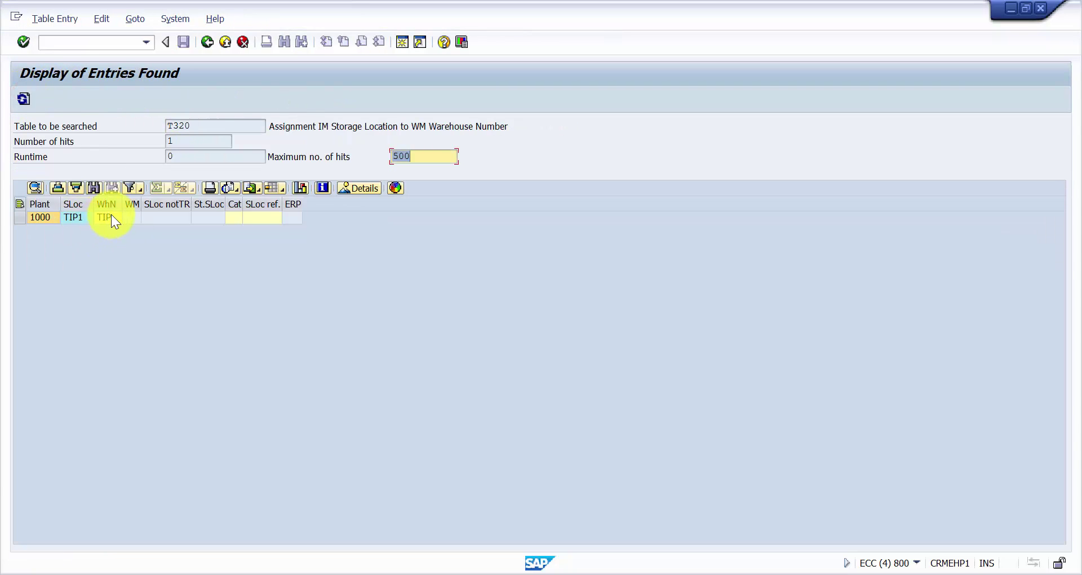
{"action": "left_click", "coordinate": [114, 218]}
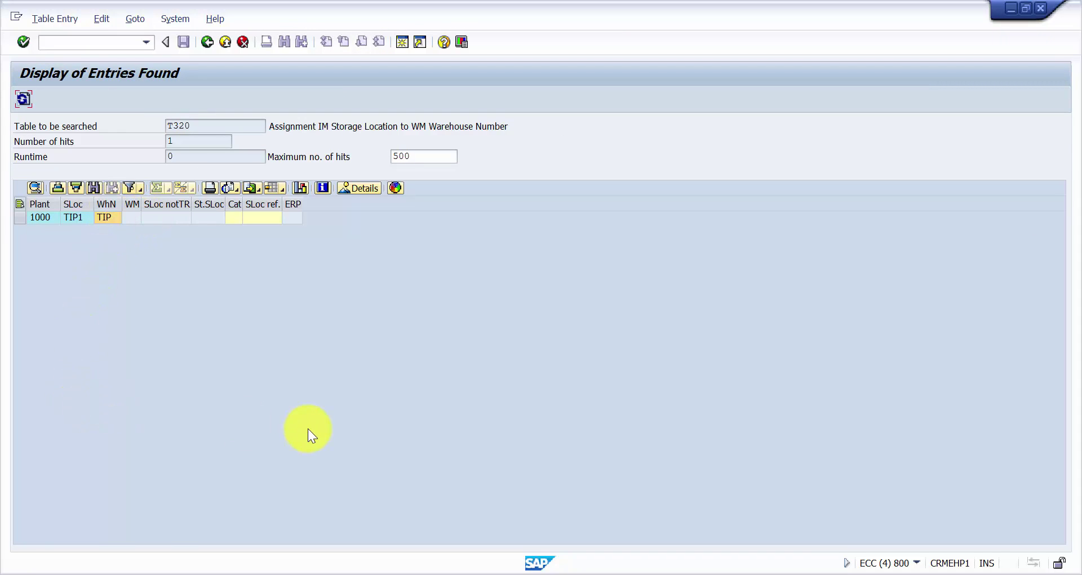
{"action": "key", "text": "alt+Tab"}
{"action": "key", "text": "alt+Tab"}
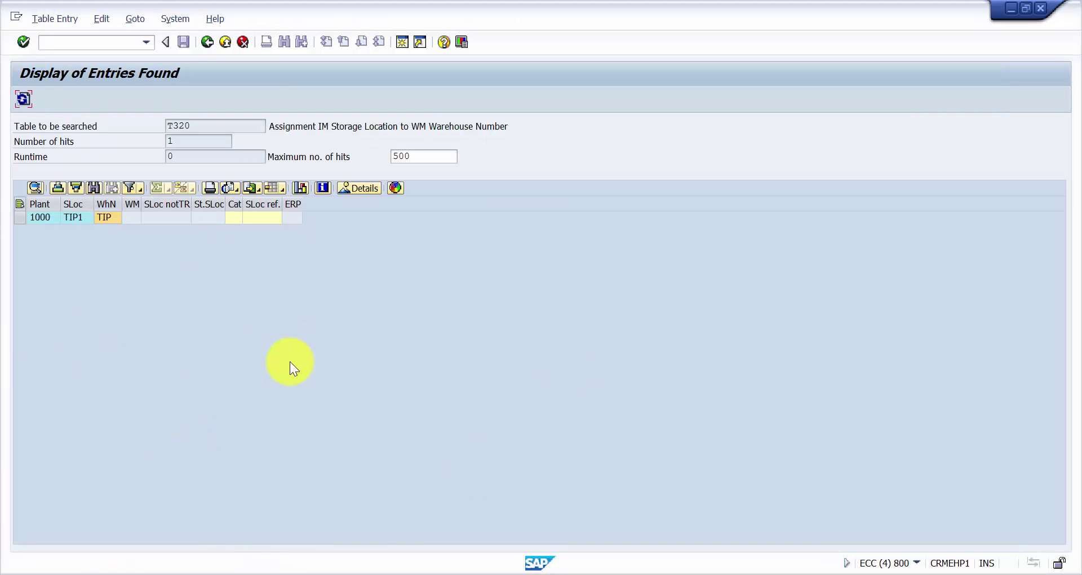